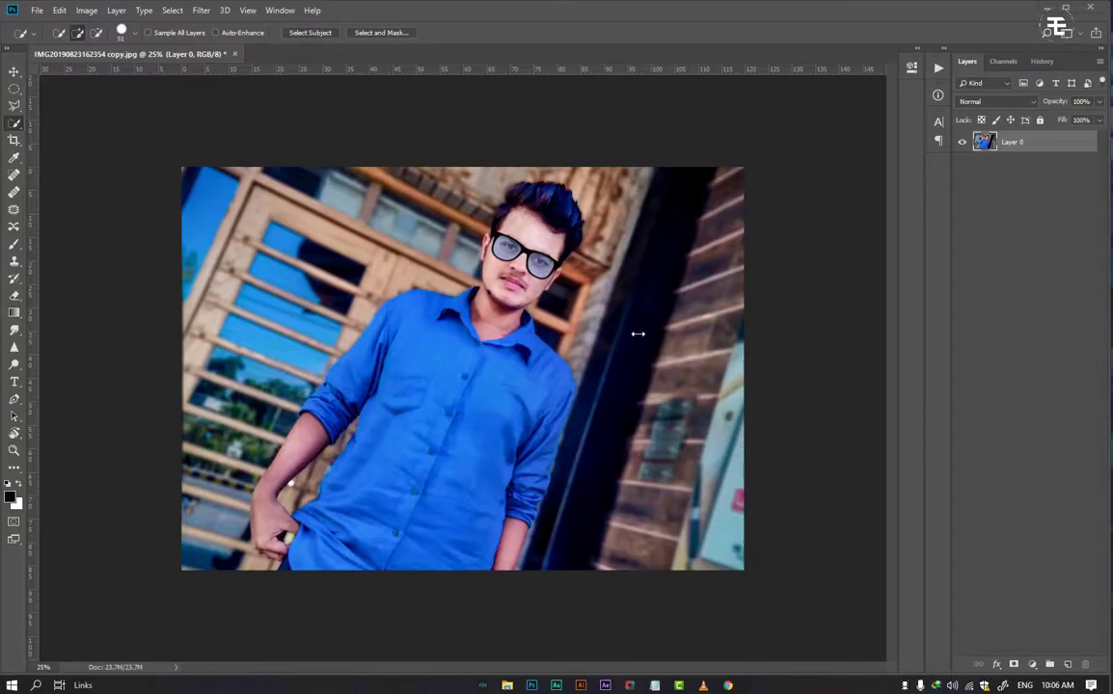
Flip the photo layer horizontally, scale it to about 79.56%, and move it toward the right side of the canvas.
click(13, 90)
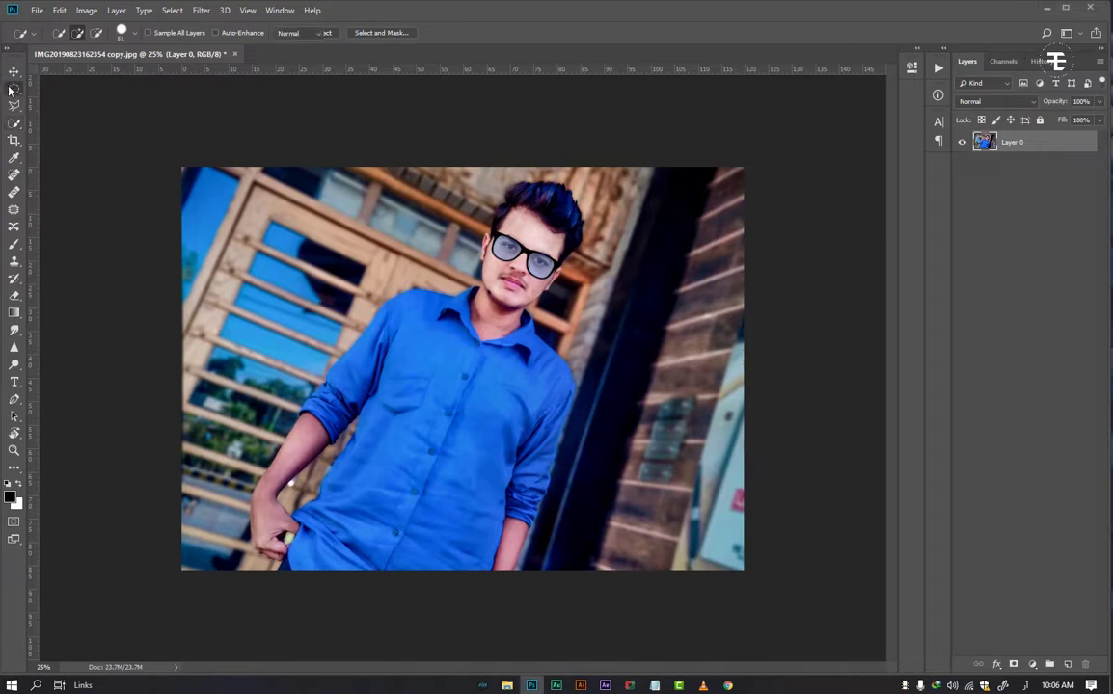
click(14, 72)
key(ctrl+minus)
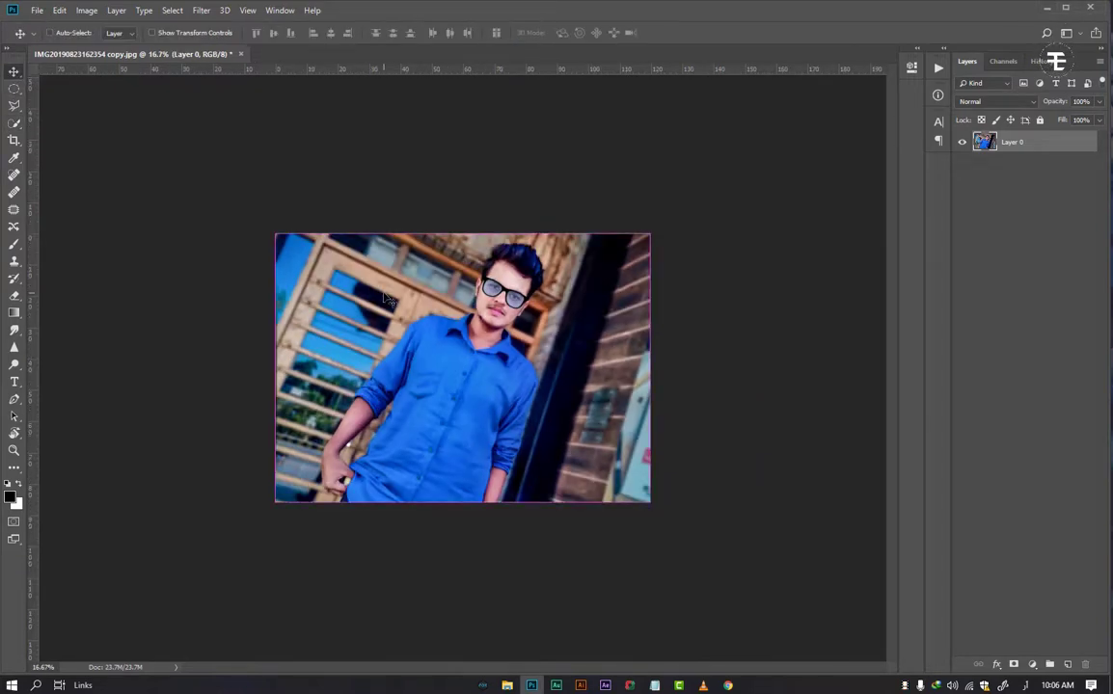
key(ctrl+t)
right_click(505, 324)
click(559, 494)
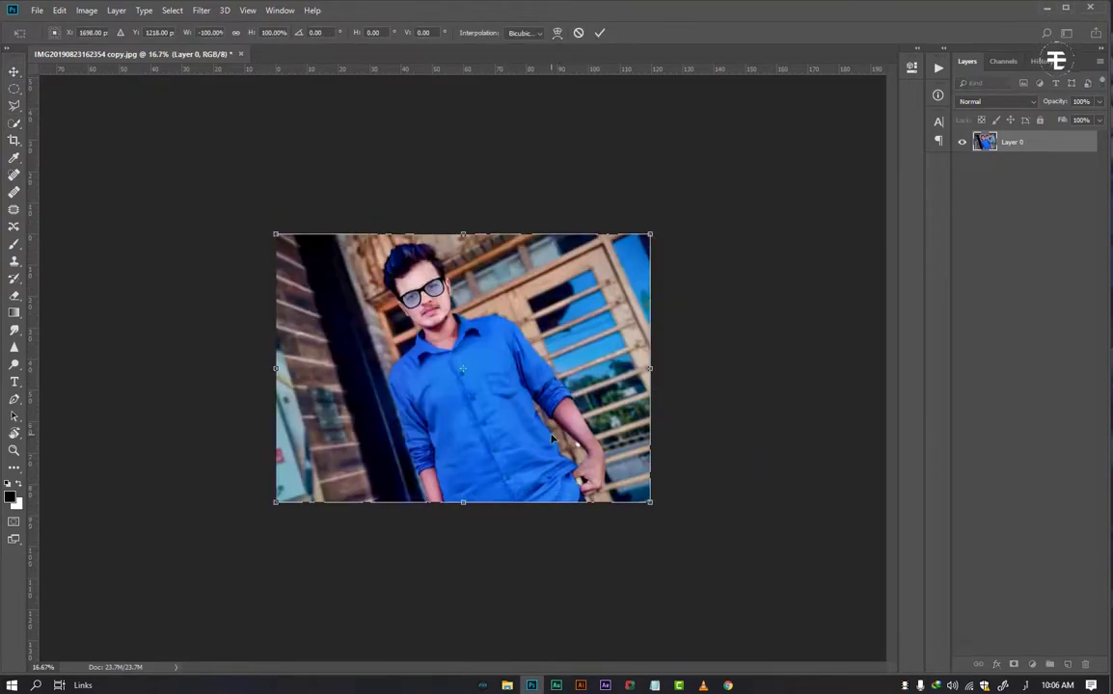
drag(651, 502, 675, 481)
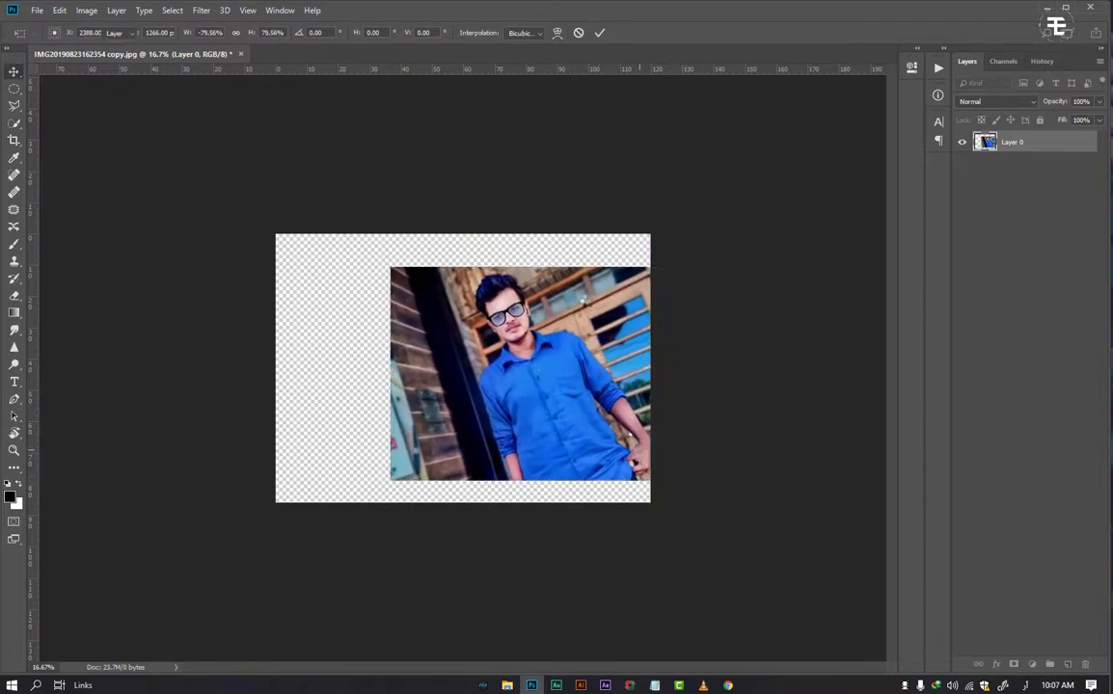
key(Return)
Draw a circular Elliptical Marquee selection over the man's head and shoulders.
key(ctrl+plus)
key(ctrl+plus)
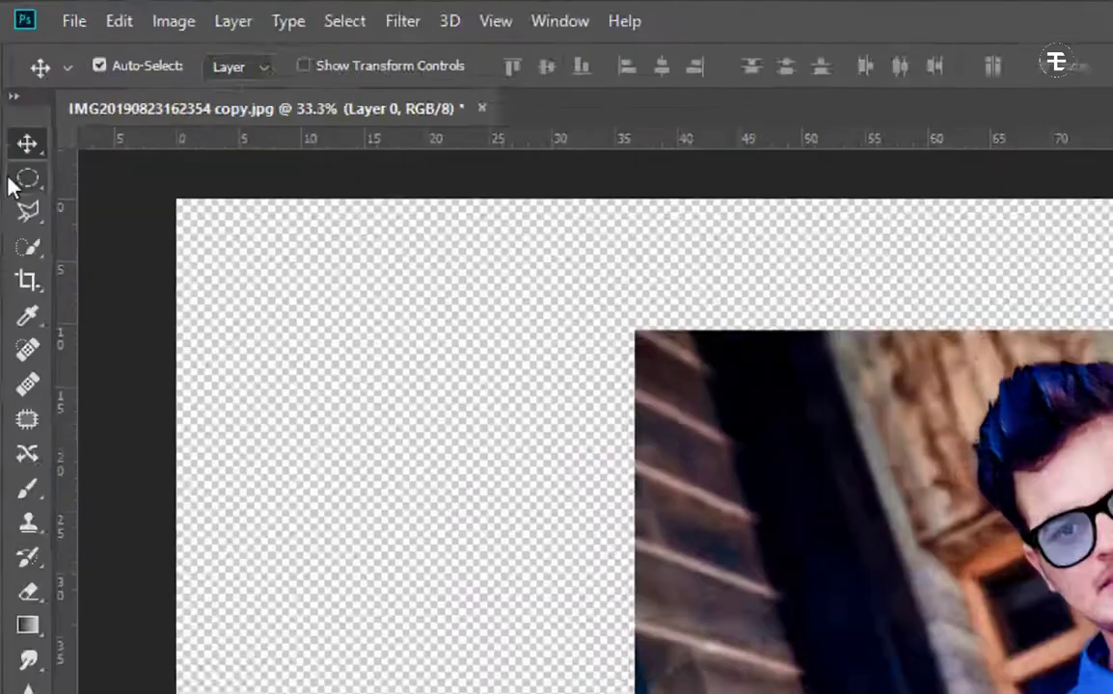
click(6, 90)
click(201, 305)
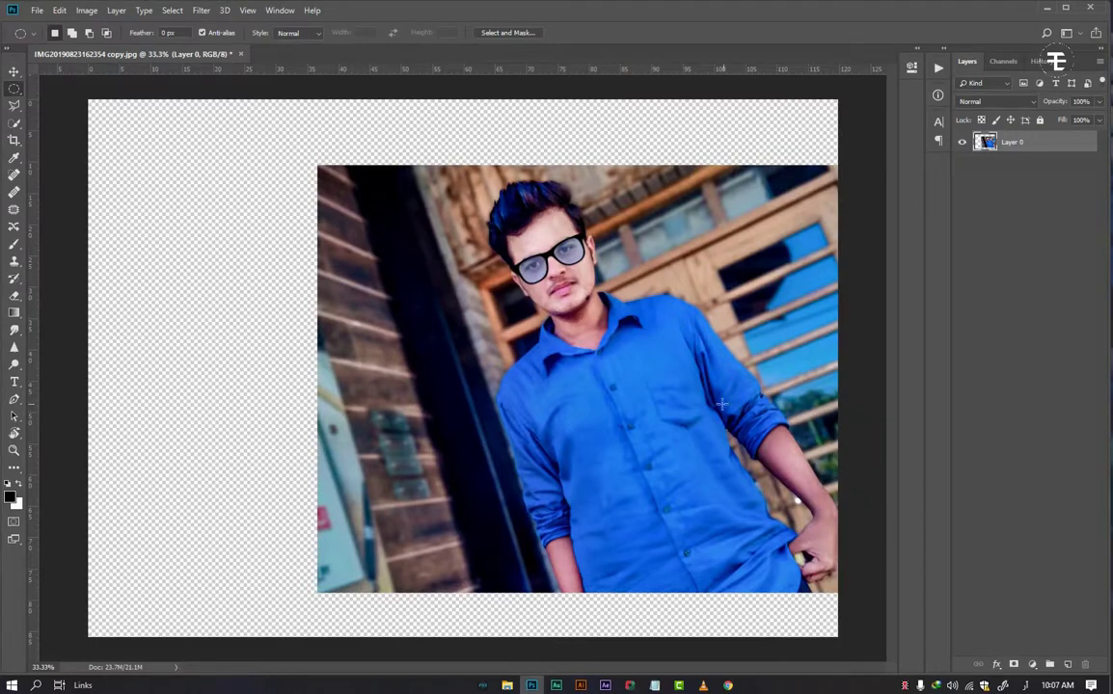
drag(721, 405, 289, 169)
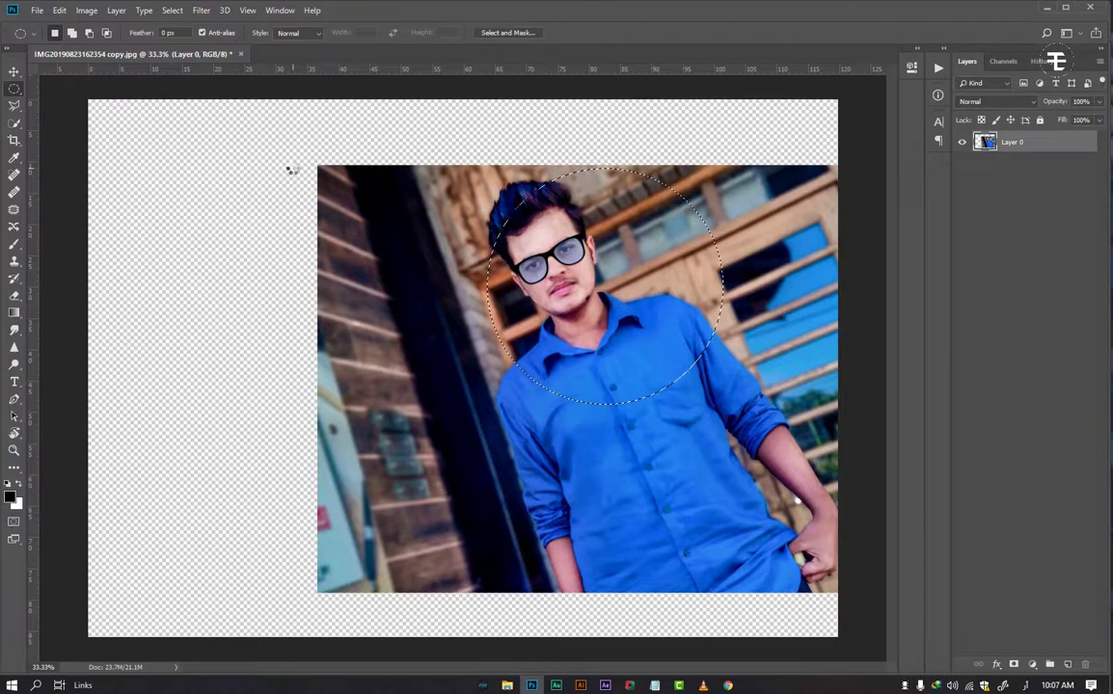
Nudge the circular selection left until it is centred on the face, and mask the photo layer with it.
key(shift+Left)
key(shift+Left)
key(shift+Left)
key(shift+Left)
key(shift+Left)
key(shift+Left)
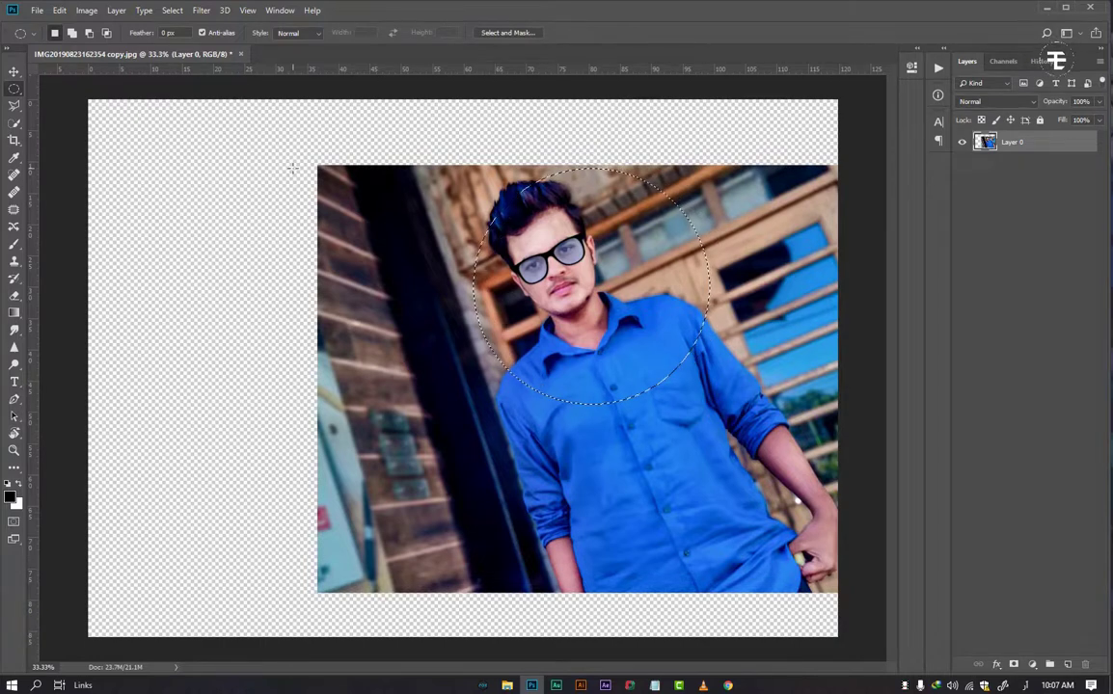
key(shift+Left)
key(shift+Left)
key(shift+Left)
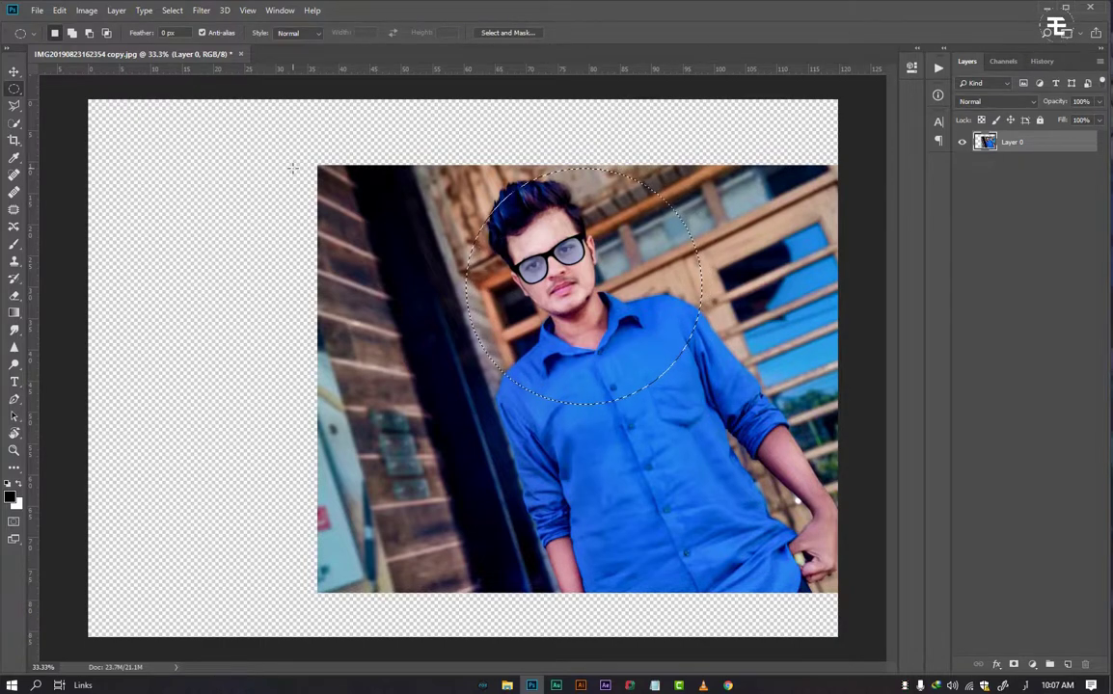
key(shift+Left)
key(shift+Left)
key(shift+Left)
key(shift+Left)
key(shift+Left)
key(shift+Left)
key(shift+Left)
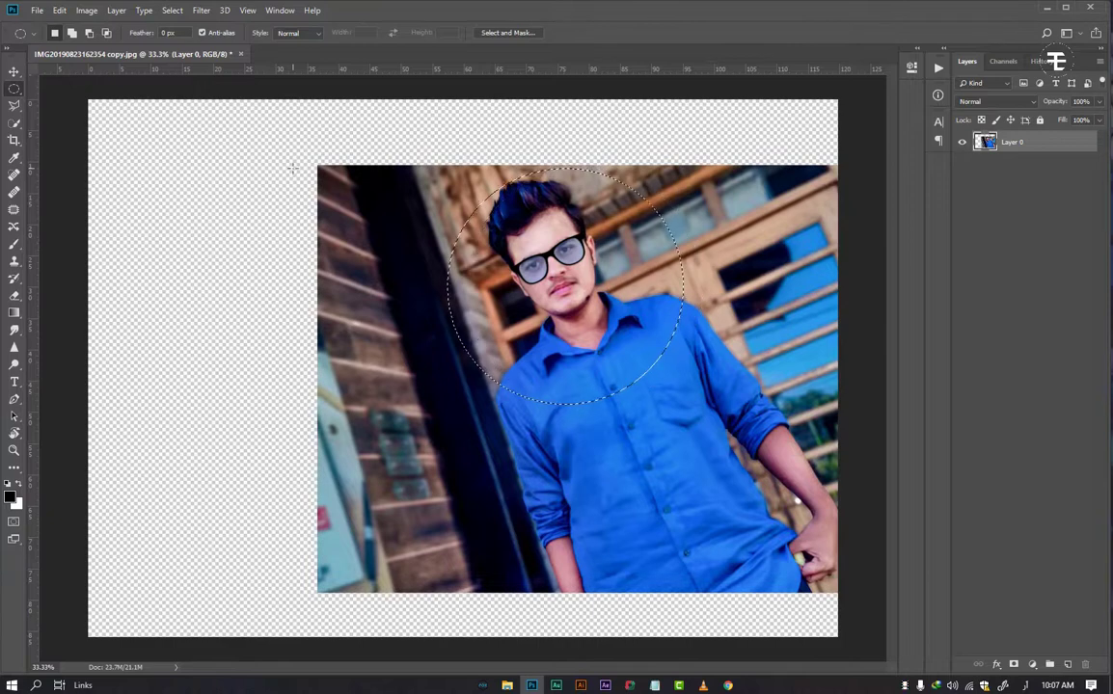
key(shift+Left)
key(shift+Left)
key(shift+Left)
key(shift+Left)
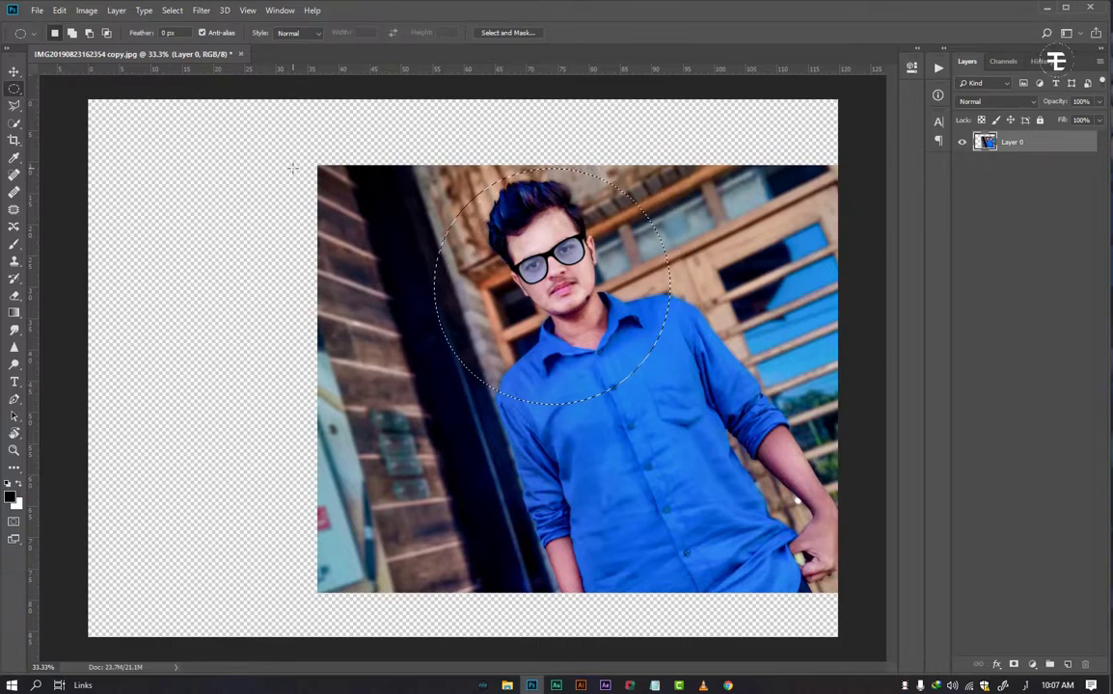
key(shift+Right)
key(shift+Right)
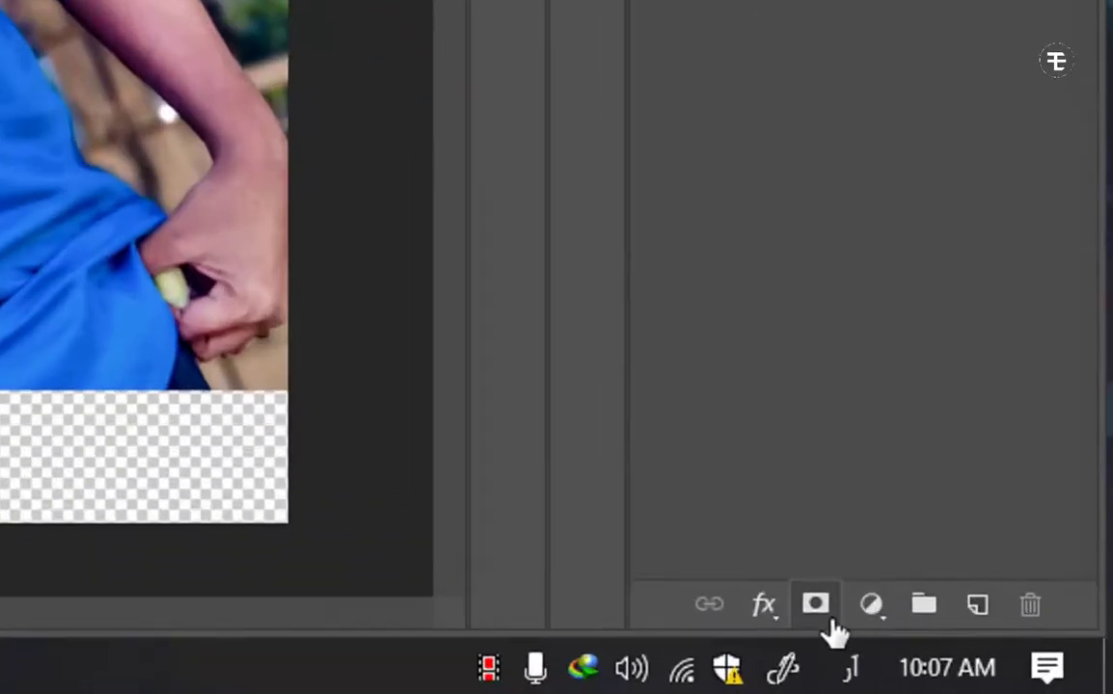
click(827, 619)
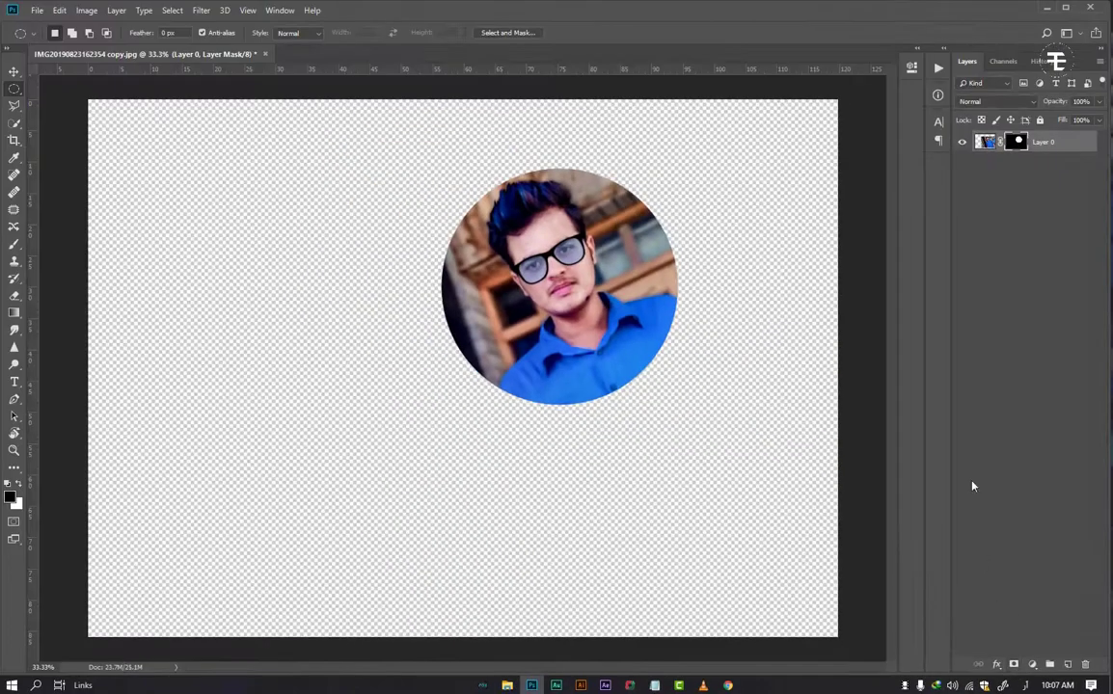
Rotate the masked portrait until the face is upright, and move it toward the right side of the canvas.
key(ctrl+minus)
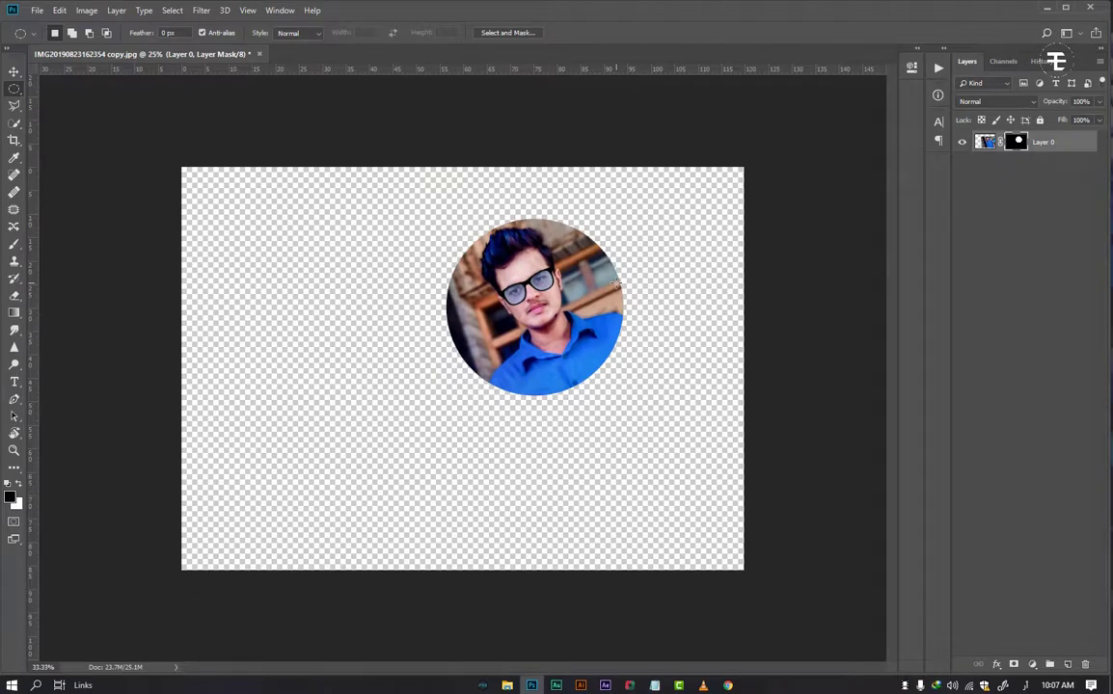
key(ctrl+plus)
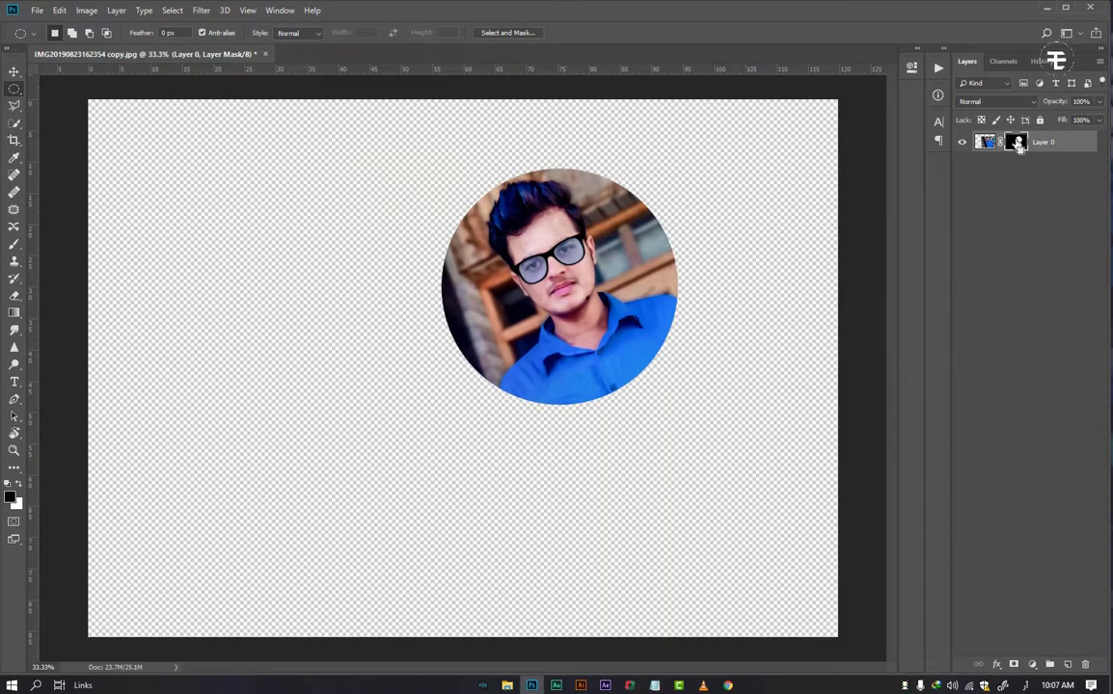
key(ctrl+t)
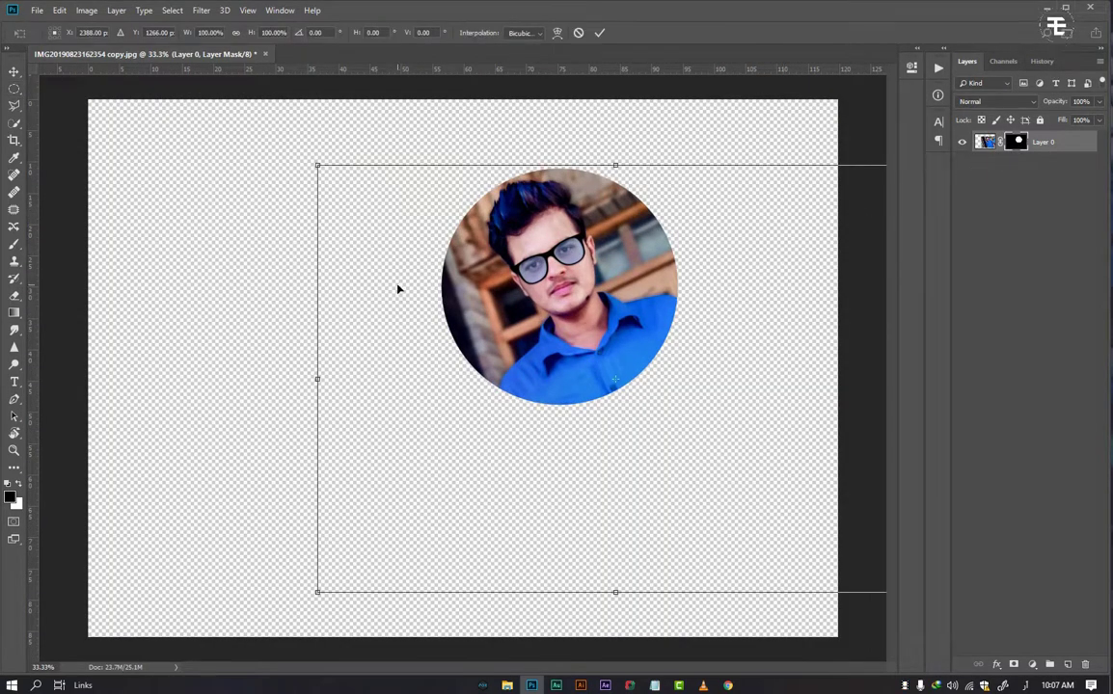
drag(290, 292, 340, 186)
click(599, 32)
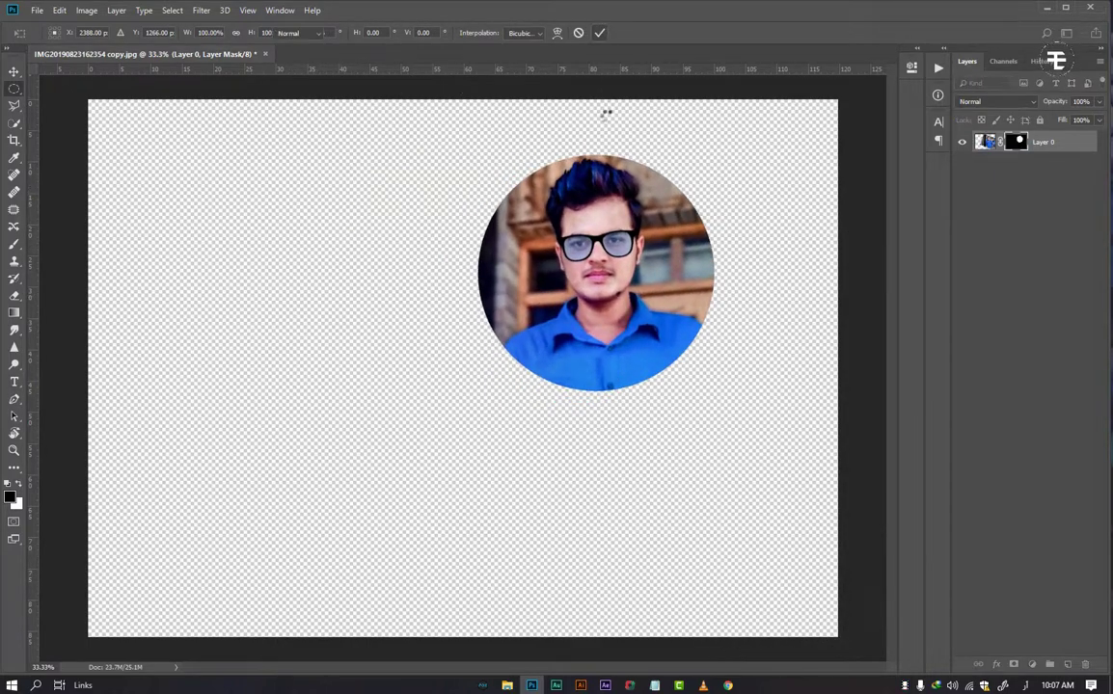
drag(622, 233, 692, 304)
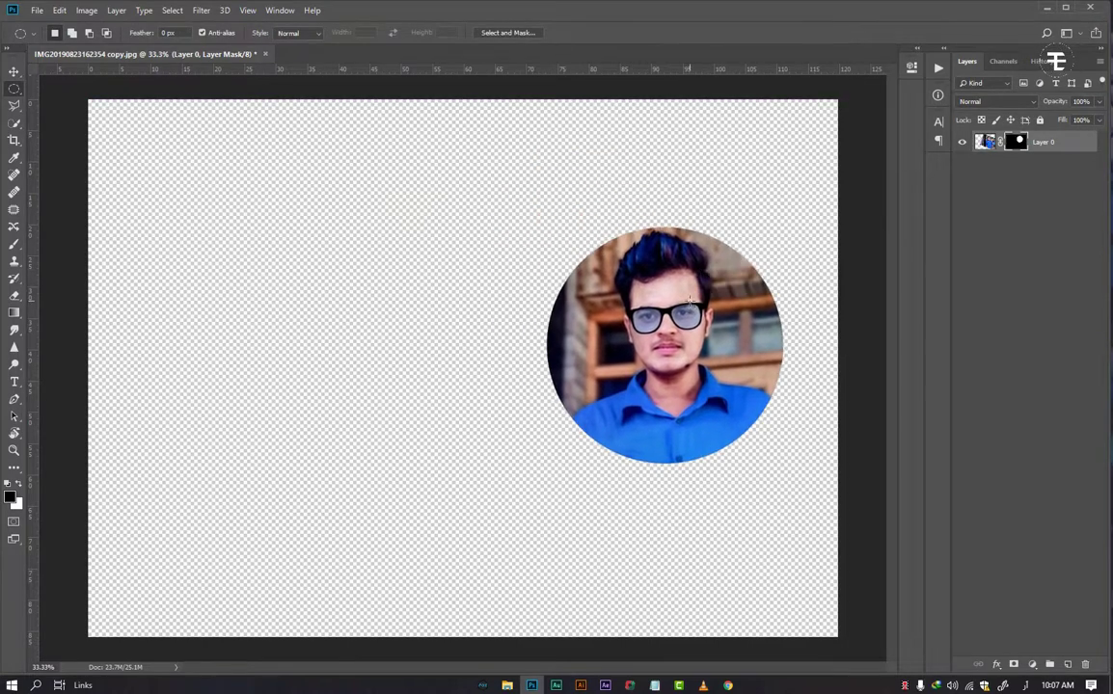
Add a Solid Color fill layer in near-white fffcfc and place it below the photo layer.
click(1032, 666)
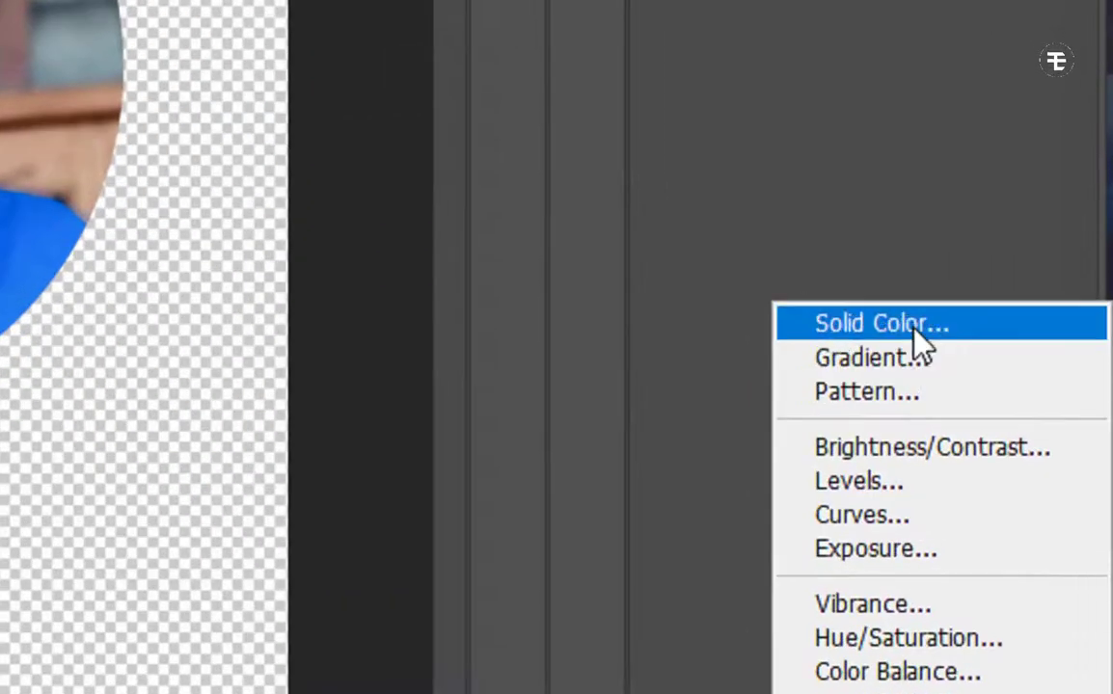
click(1034, 430)
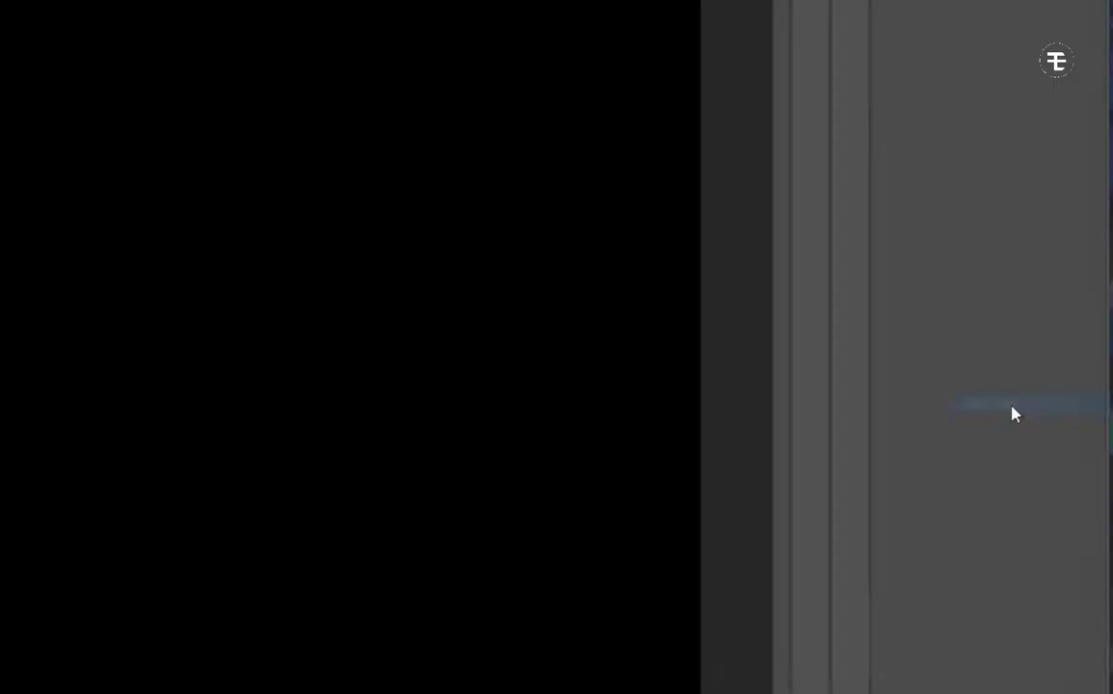
drag(704, 310, 629, 215)
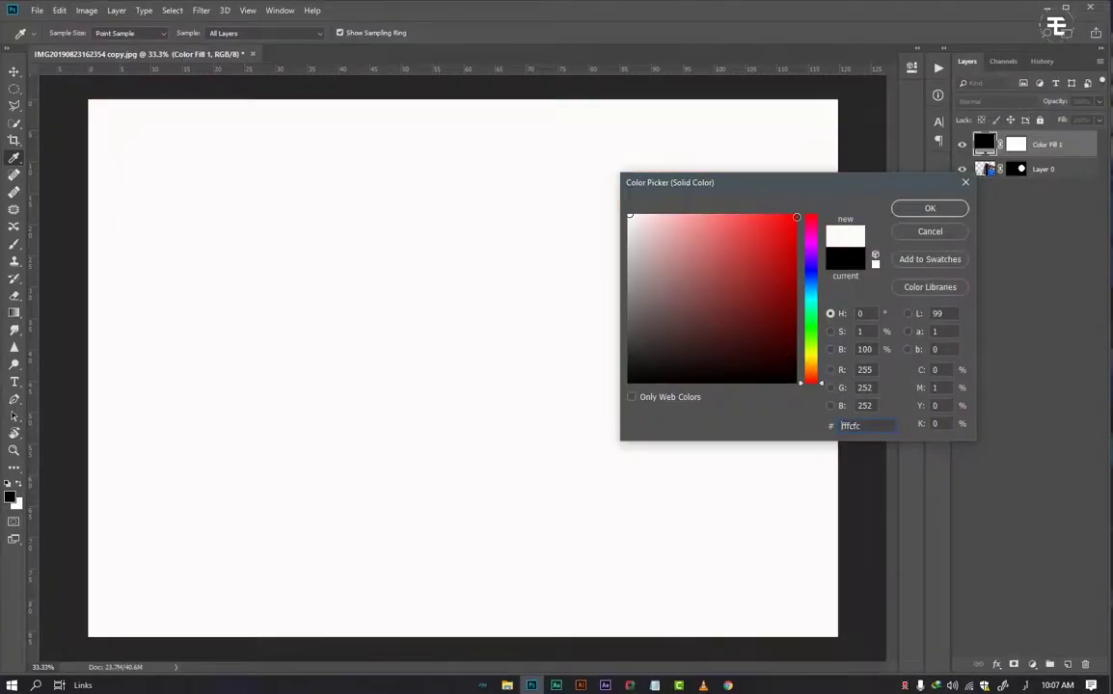
click(930, 207)
key(ctrl+[)
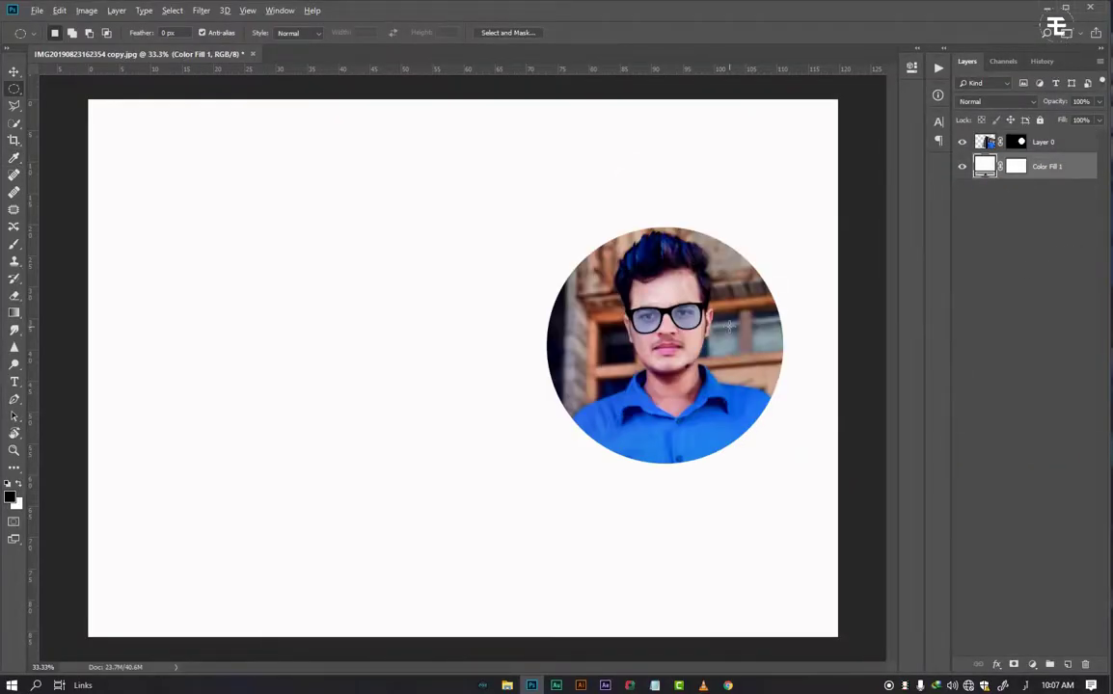
Move the circular portrait slightly down and to the right on the white background.
key(ctrl+minus)
key(ctrl+minus)
key(ctrl+plus)
key(ctrl+plus)
click(13, 72)
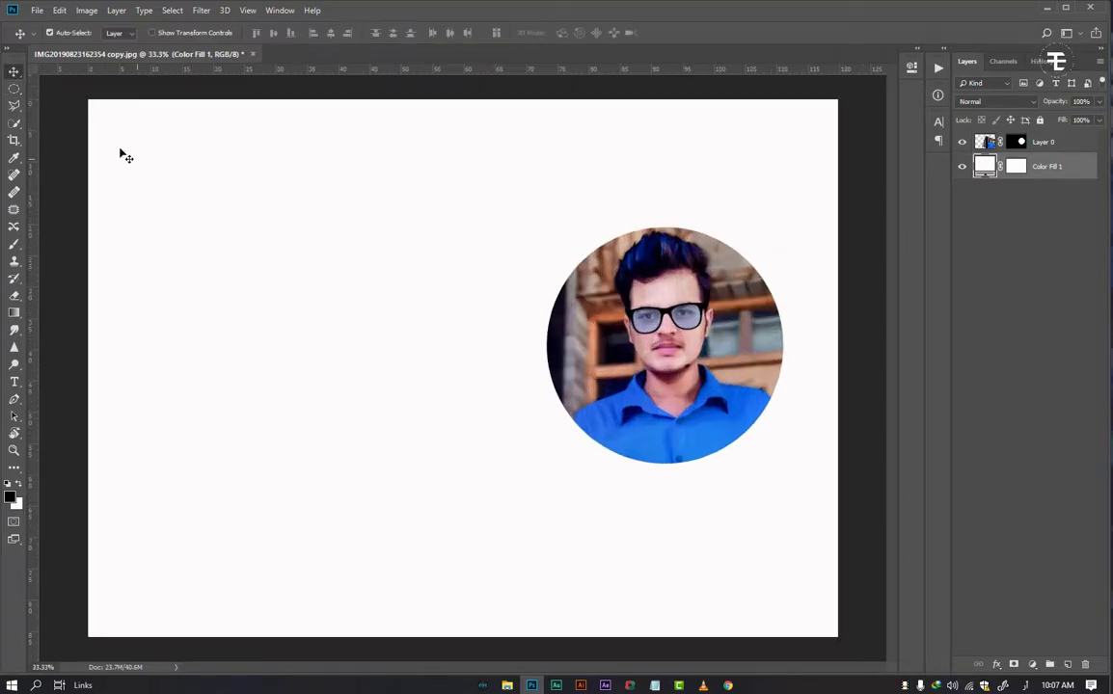
drag(697, 348, 716, 353)
click(1020, 144)
drag(660, 389, 679, 413)
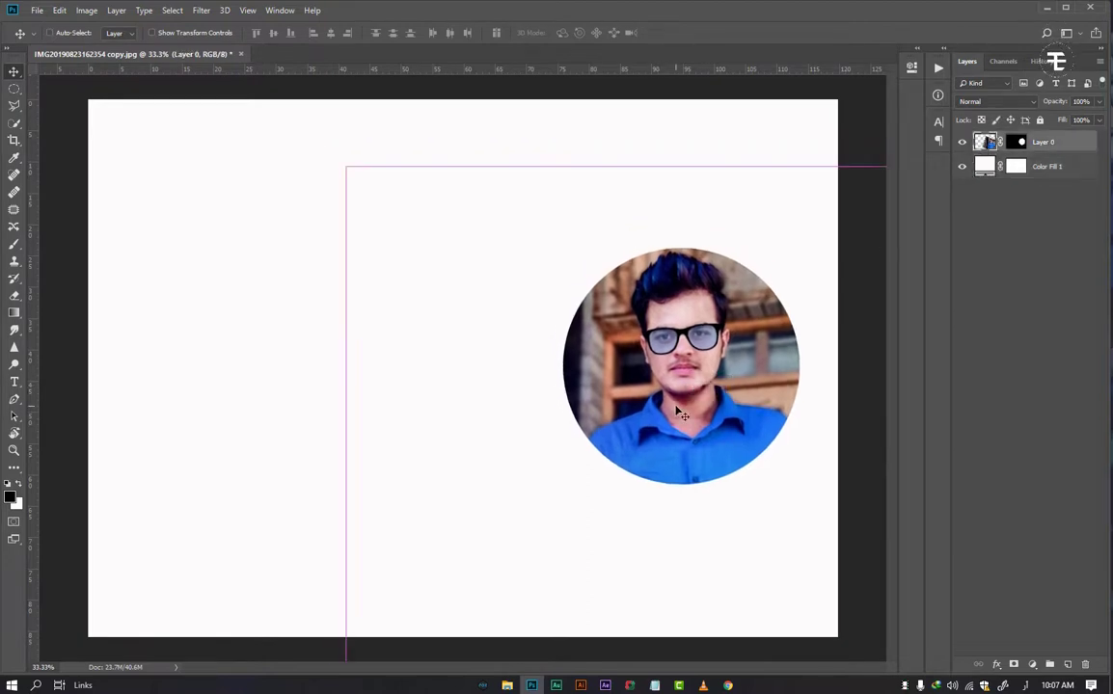
Enlarge the circular portrait proportionally about its centre, keeping it within the right half of the canvas.
key(ctrl+t)
key(ctrl+minus)
key(ctrl+minus)
key(ctrl+minus)
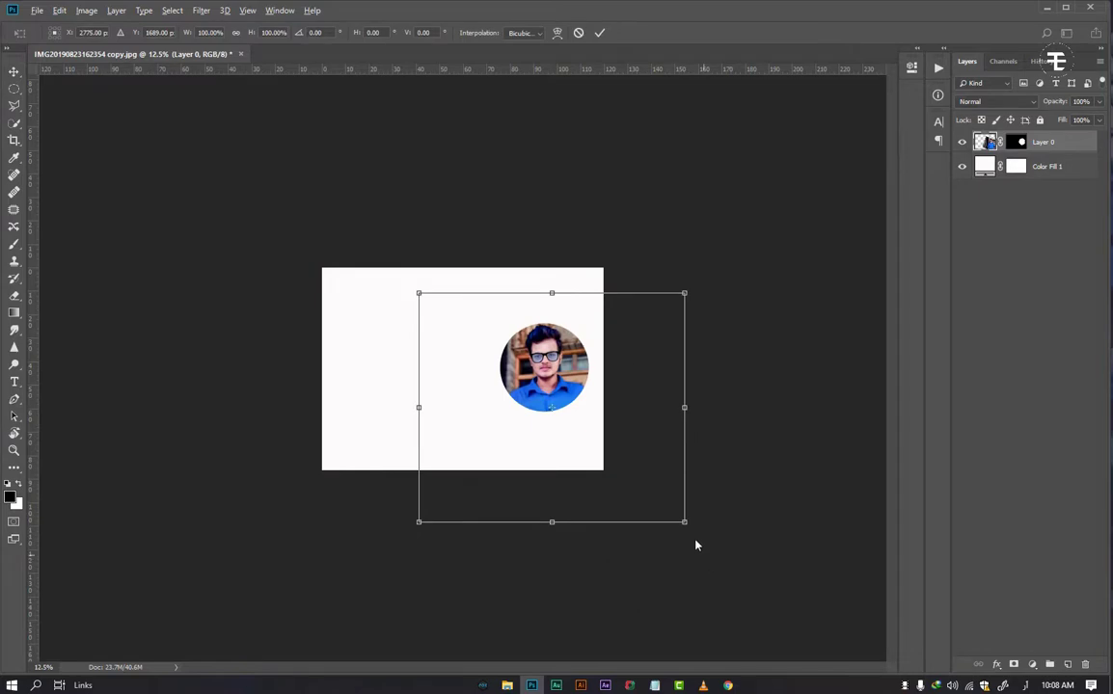
mouse_move(683, 522)
mouse_down()
mouse_move(716, 539)
mouse_move(678, 528)
mouse_up()
key(Return)
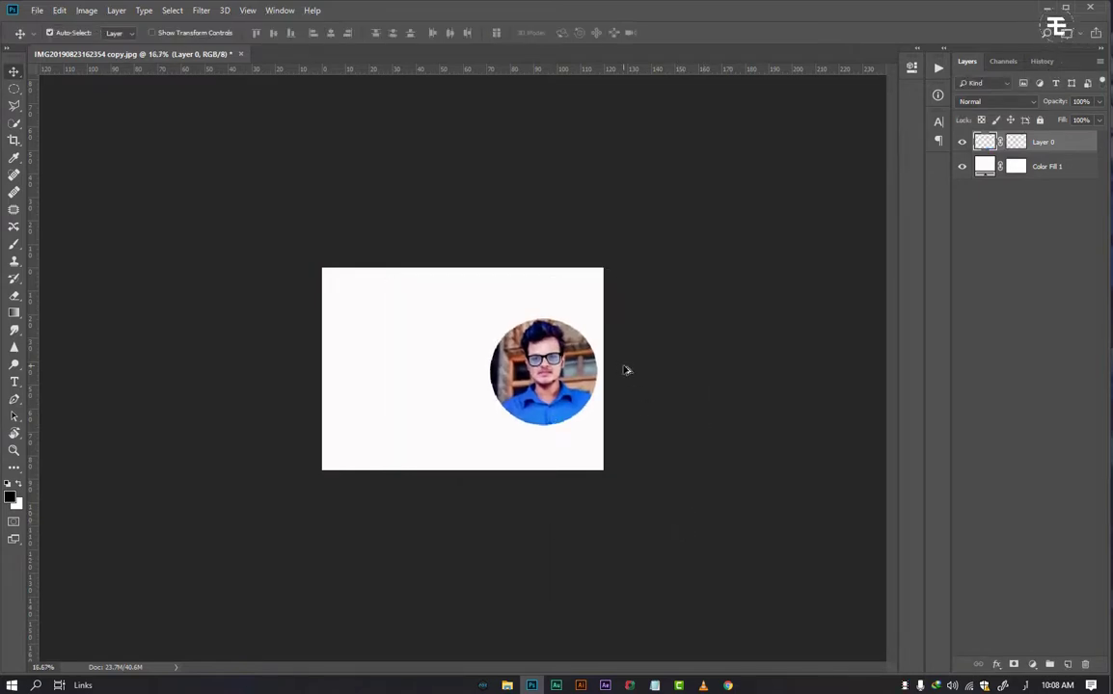
Add the person's name with one letter per line at 509 pt and 305.01 pt leading, over the portrait's left edge.
key(ctrl+plus)
key(ctrl+plus)
key(ctrl+plus)
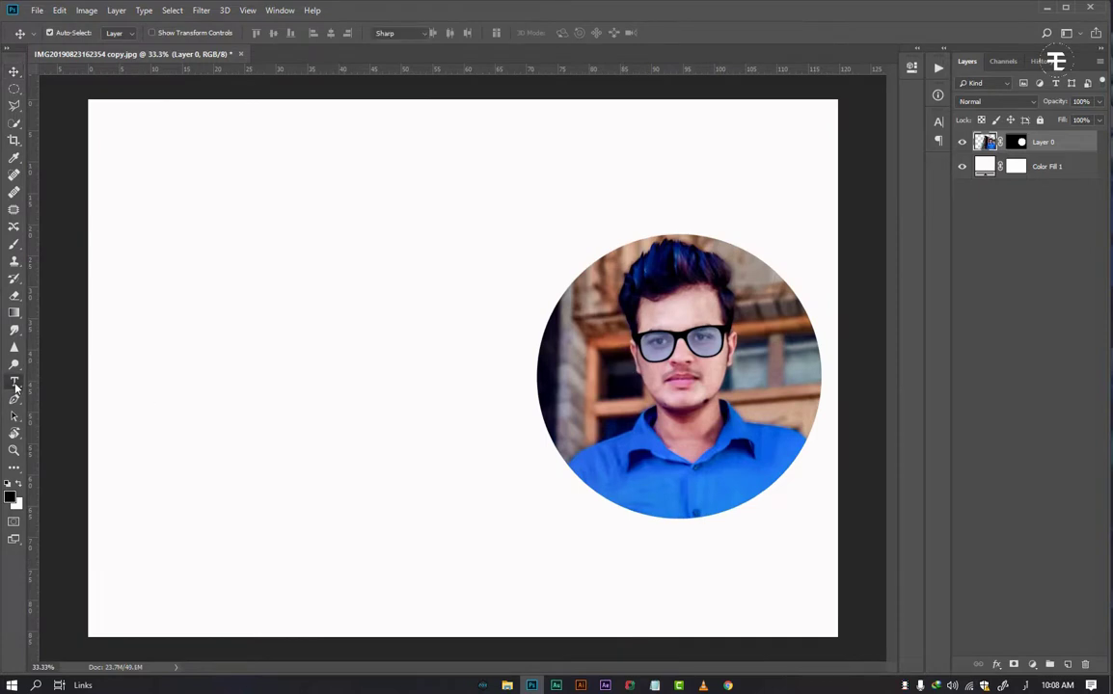
click(14, 382)
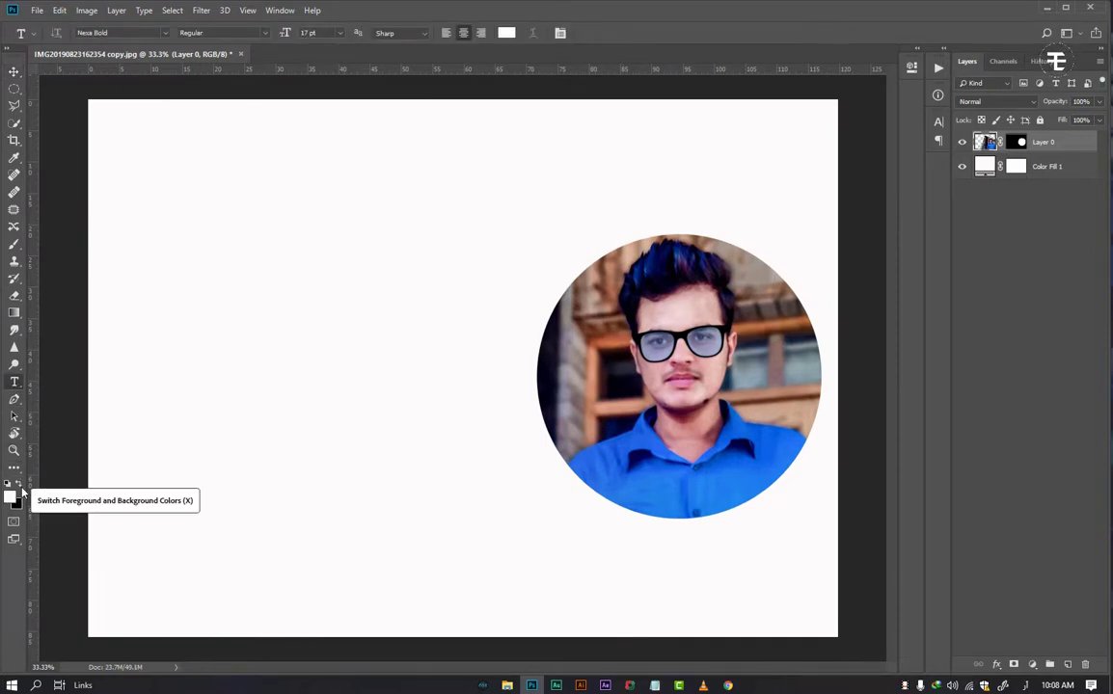
click(439, 289)
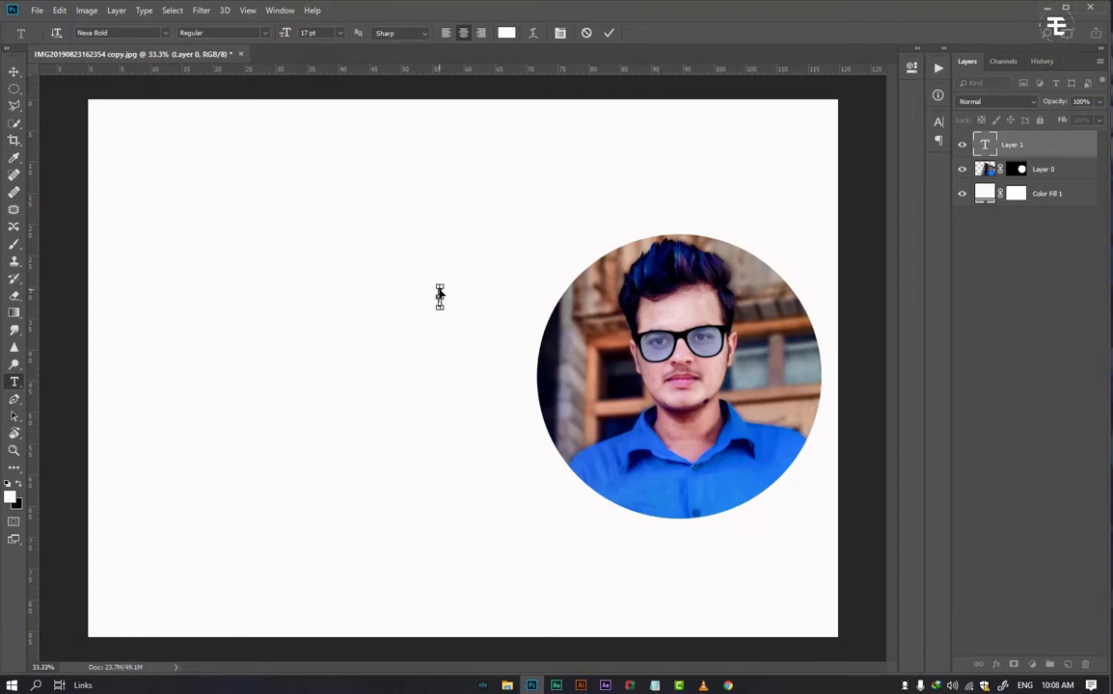
click(561, 34)
drag(788, 157, 1109, 154)
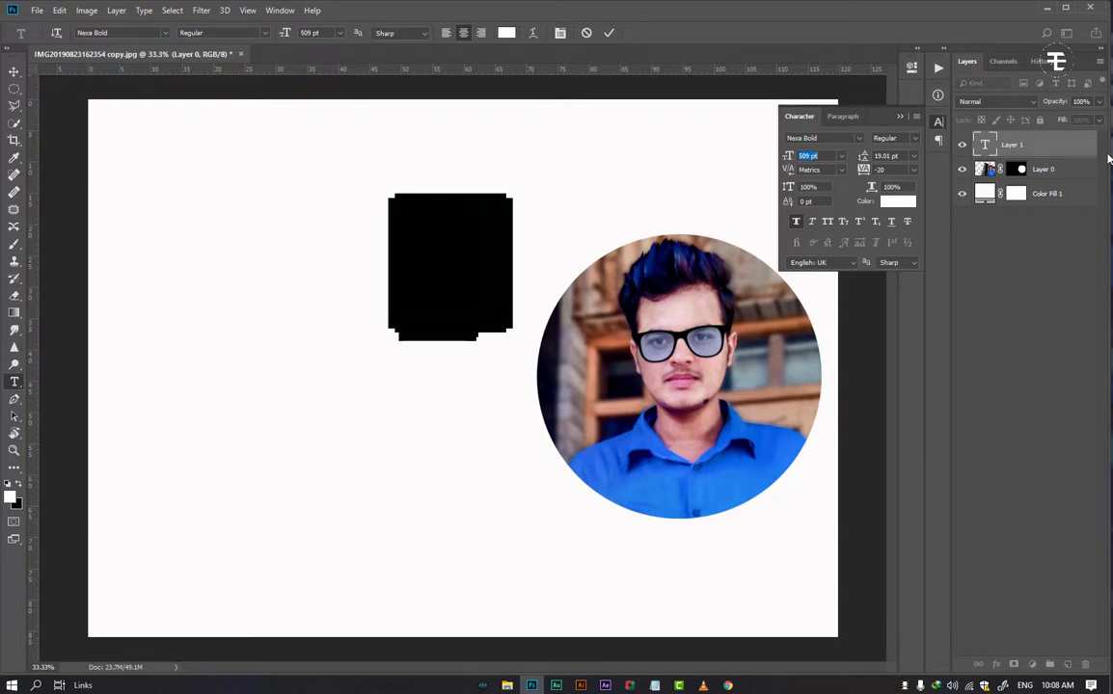
drag(863, 157, 1053, 164)
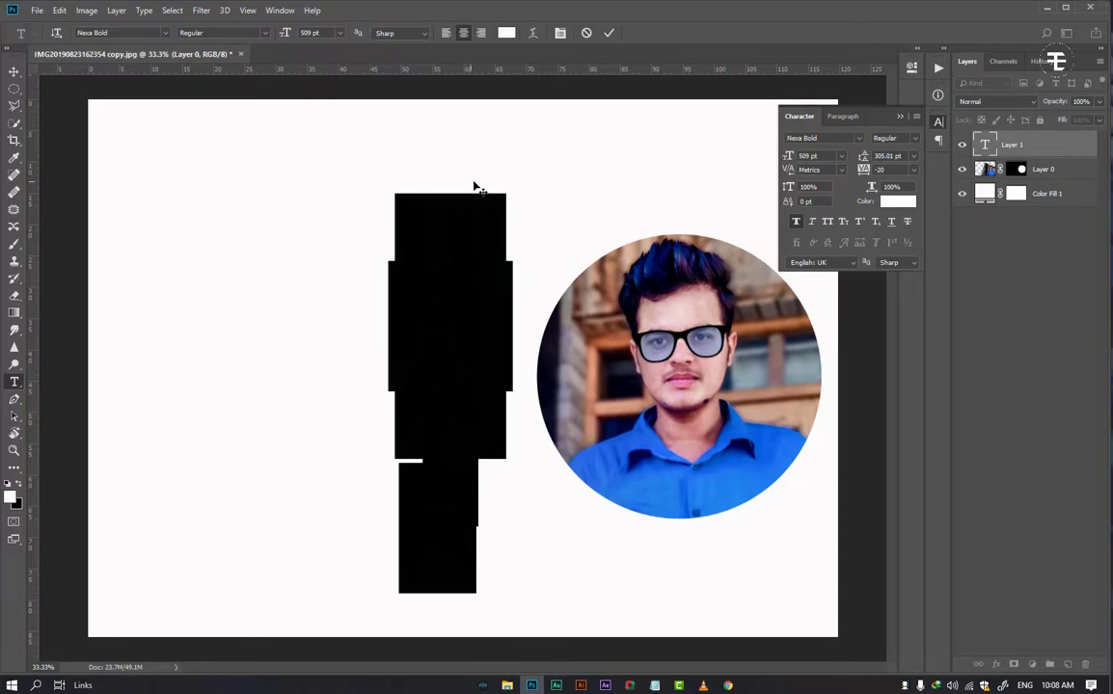
drag(470, 187, 612, 191)
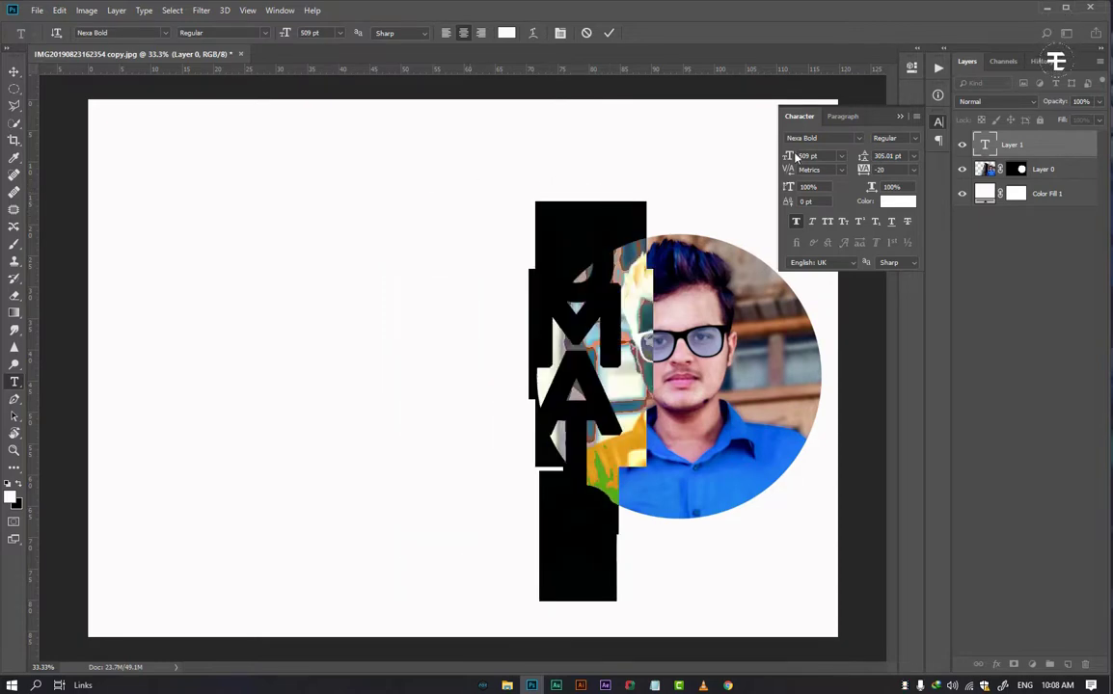
Set the stacked name to black (000000) at 232 pt with 268.01 pt leading and move it slightly up.
drag(775, 161, 758, 165)
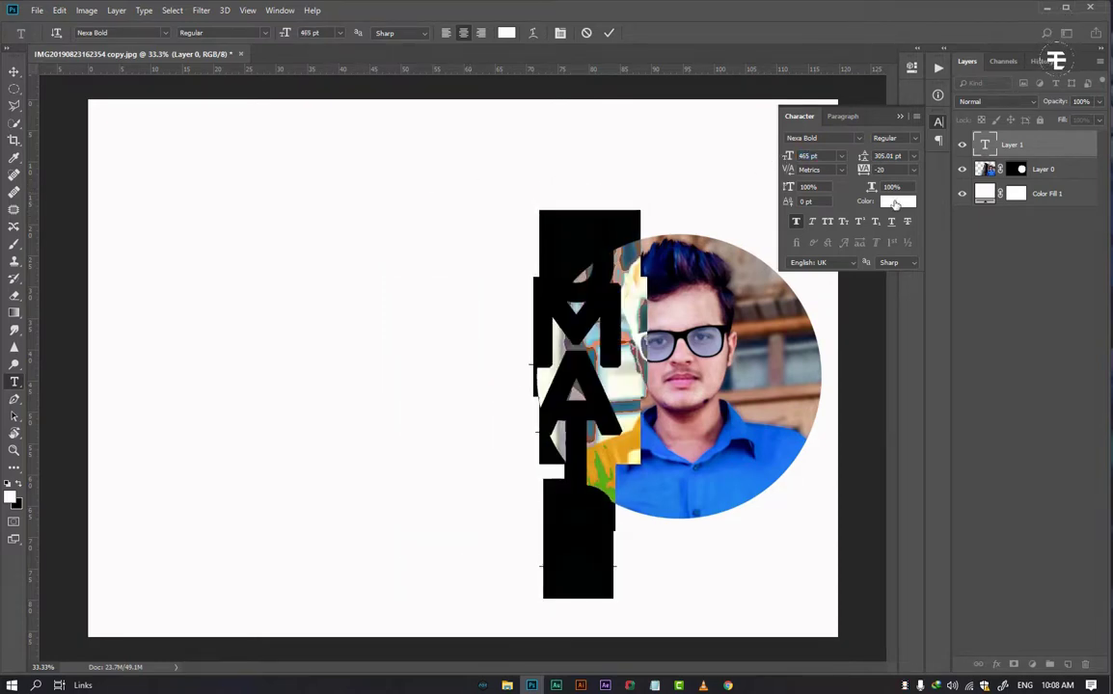
click(897, 204)
text(000000)
click(928, 211)
drag(863, 157, 945, 159)
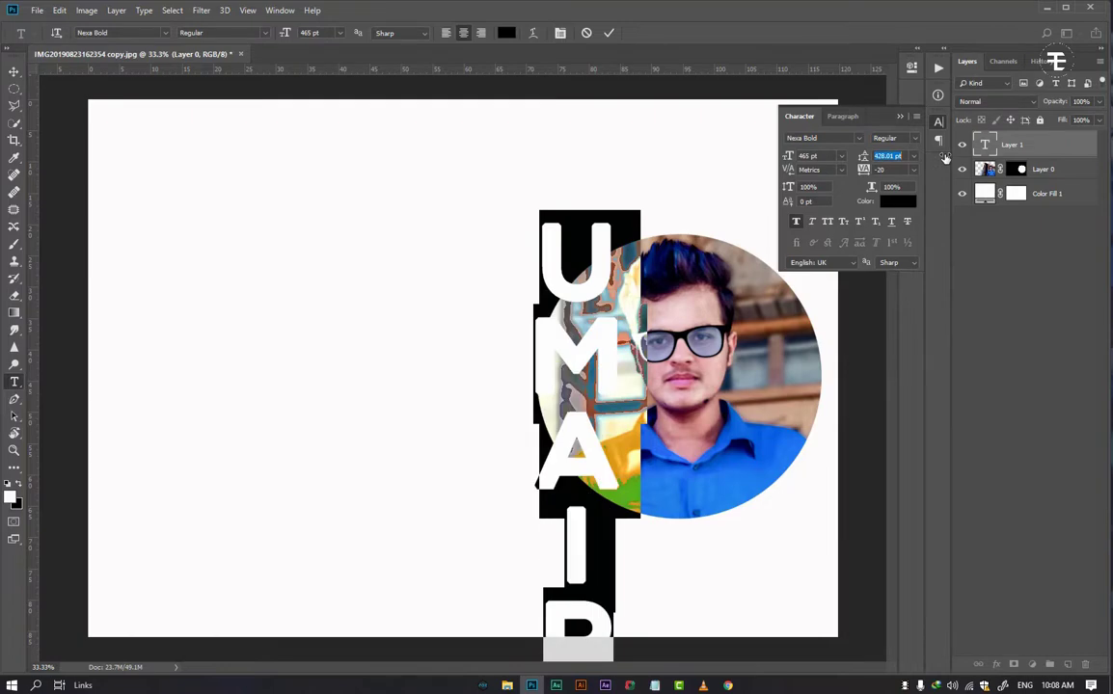
drag(788, 155, 712, 174)
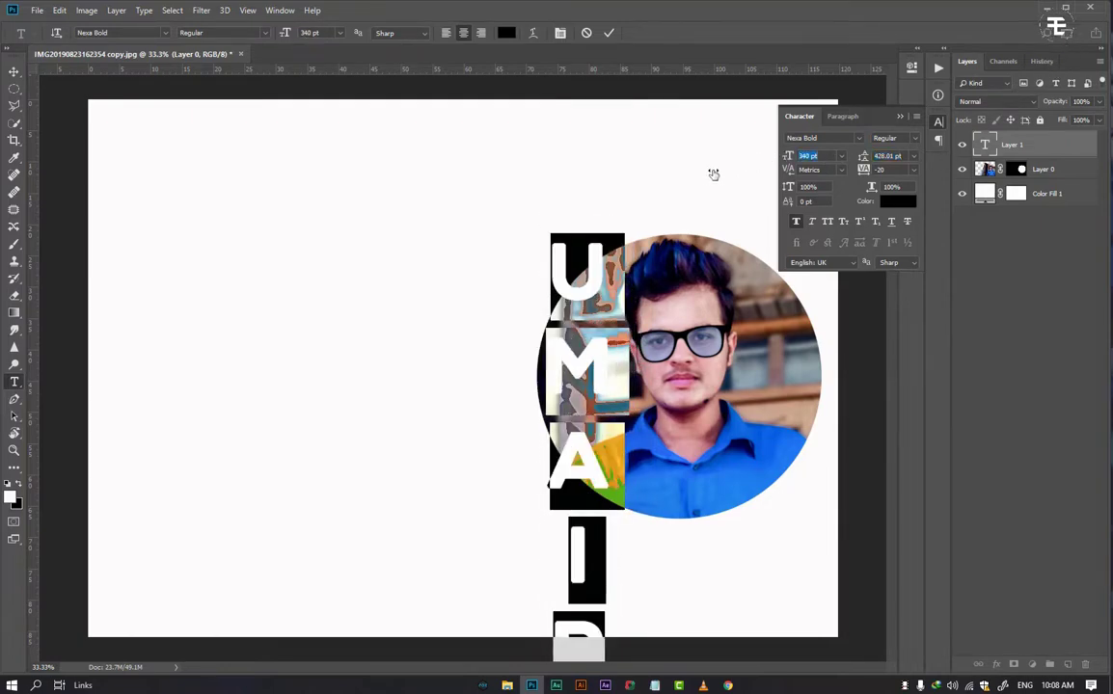
drag(863, 157, 721, 166)
drag(863, 156, 813, 164)
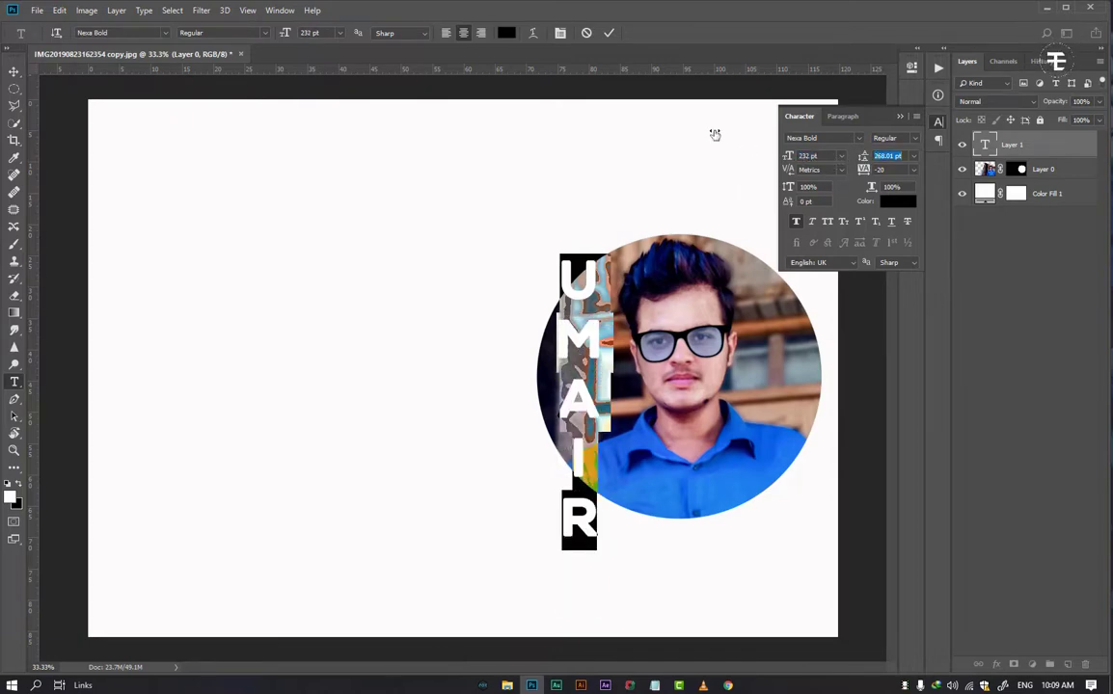
click(609, 34)
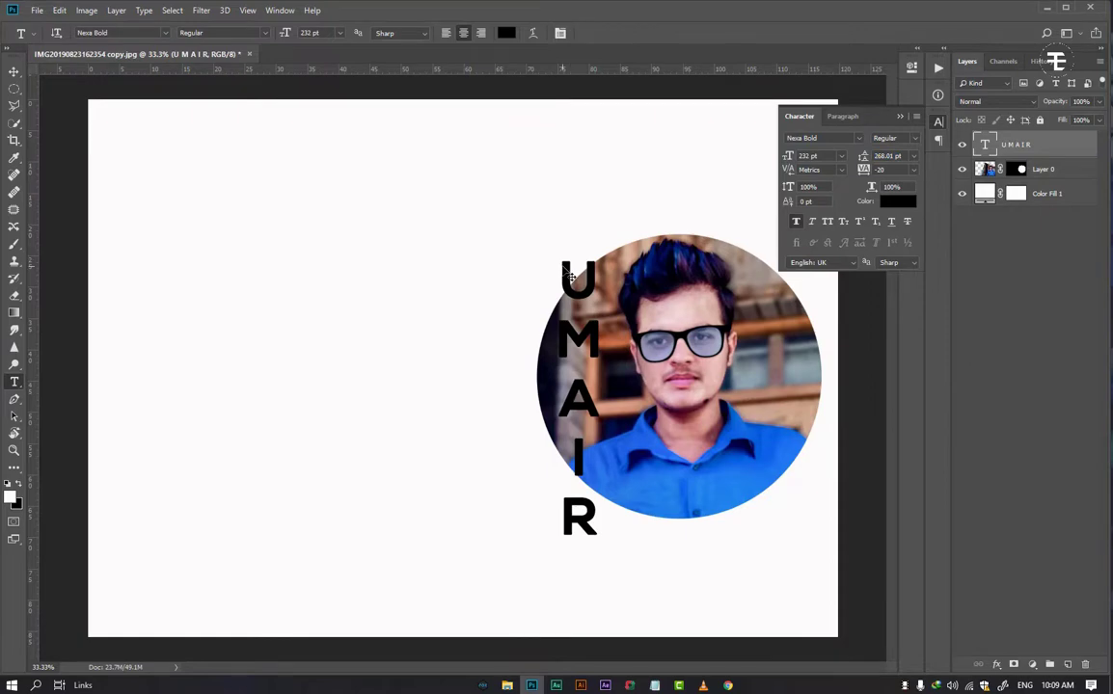
mouse_move(569, 276)
mouse_down()
mouse_move(543, 236)
mouse_move(569, 254)
mouse_up()
Add an outside Stroke effect of about 13 px in white ffffff around the stacked name.
scroll(669, 259, up, 1)
drag(662, 273, 542, 205)
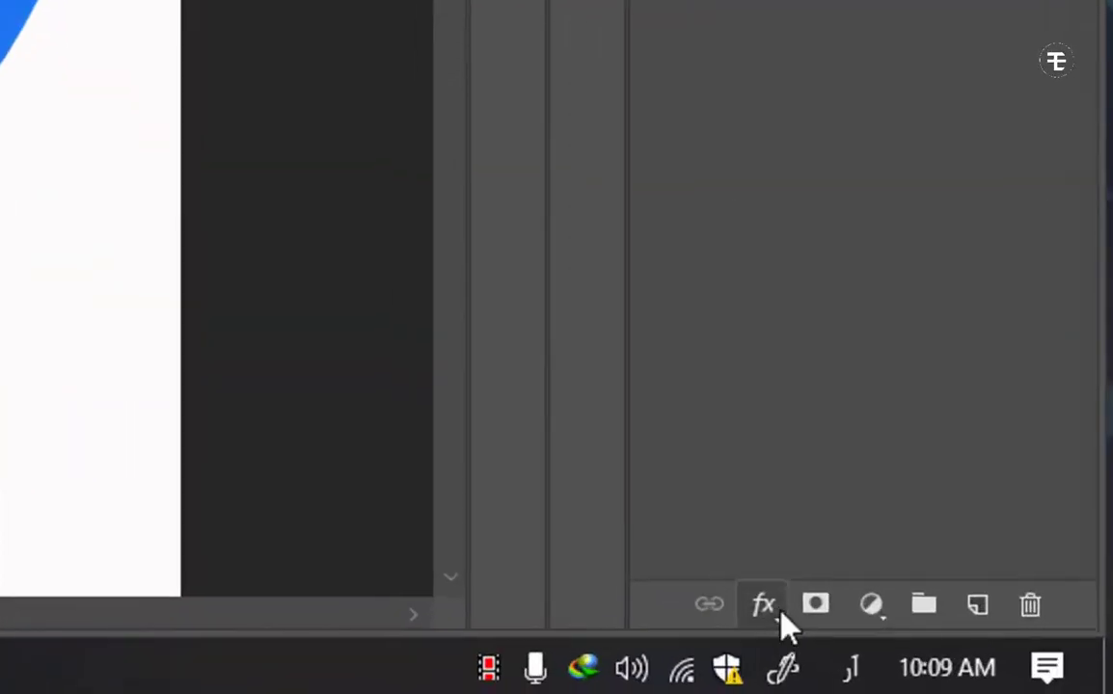
click(997, 665)
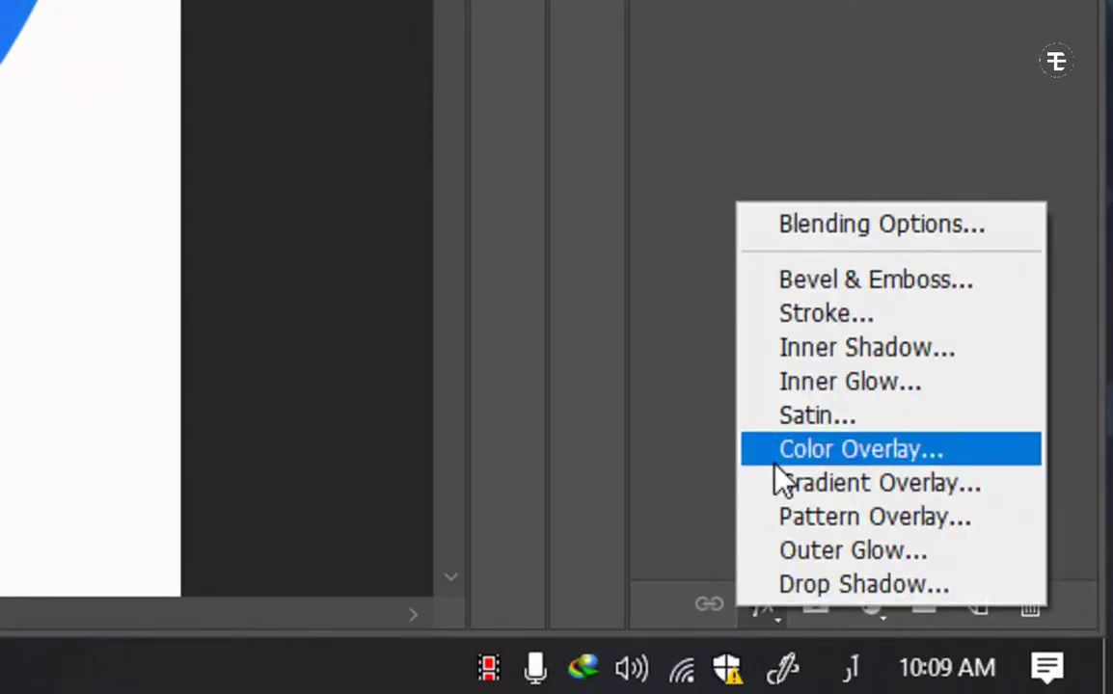
click(786, 318)
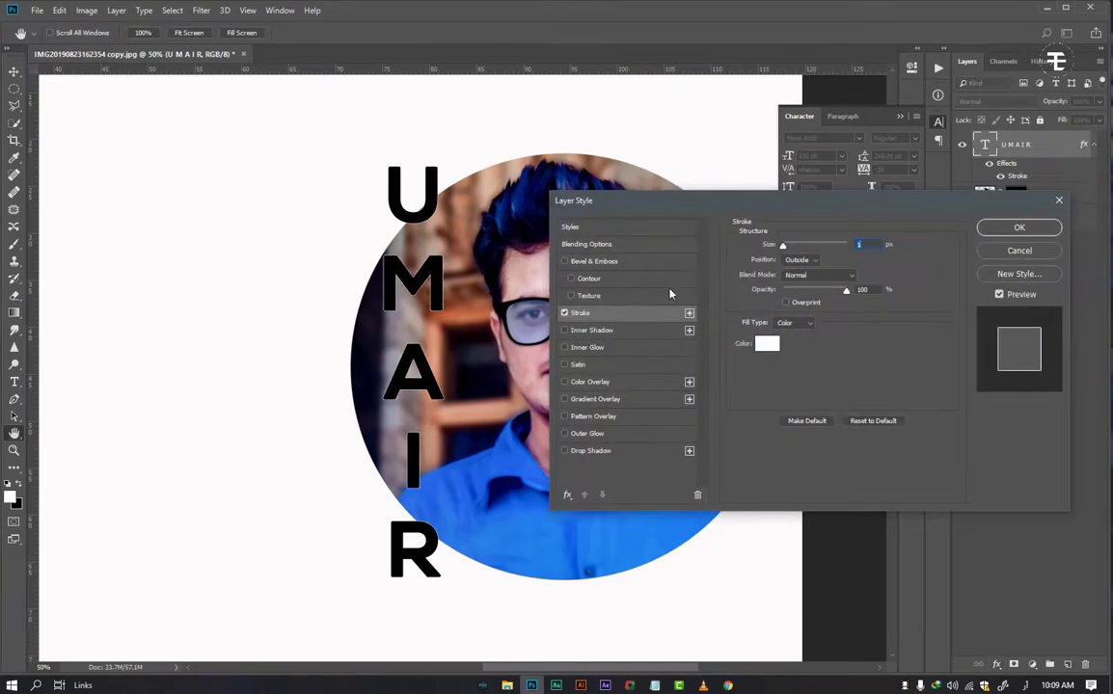
drag(782, 245, 795, 245)
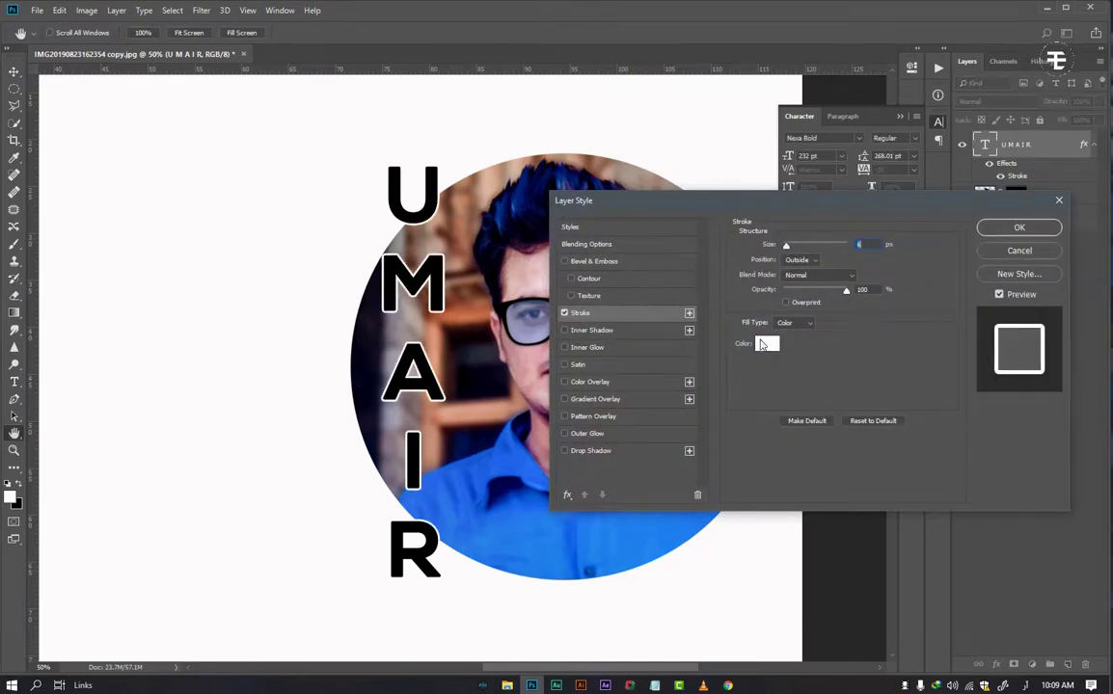
click(767, 343)
click(630, 216)
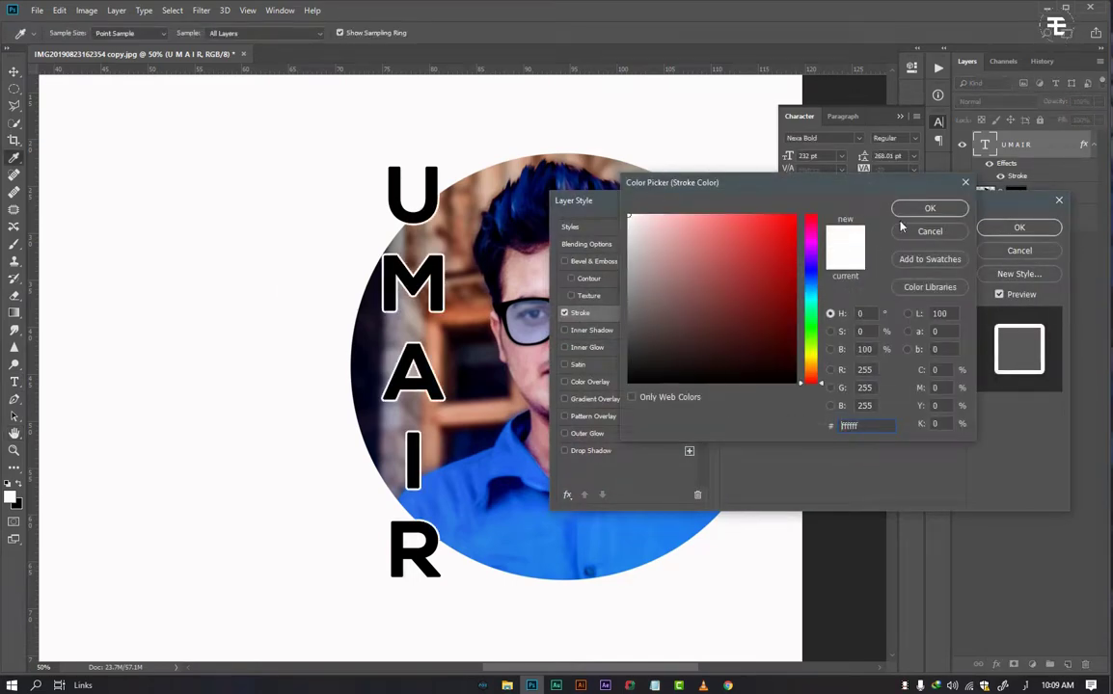
click(930, 209)
drag(786, 247, 790, 245)
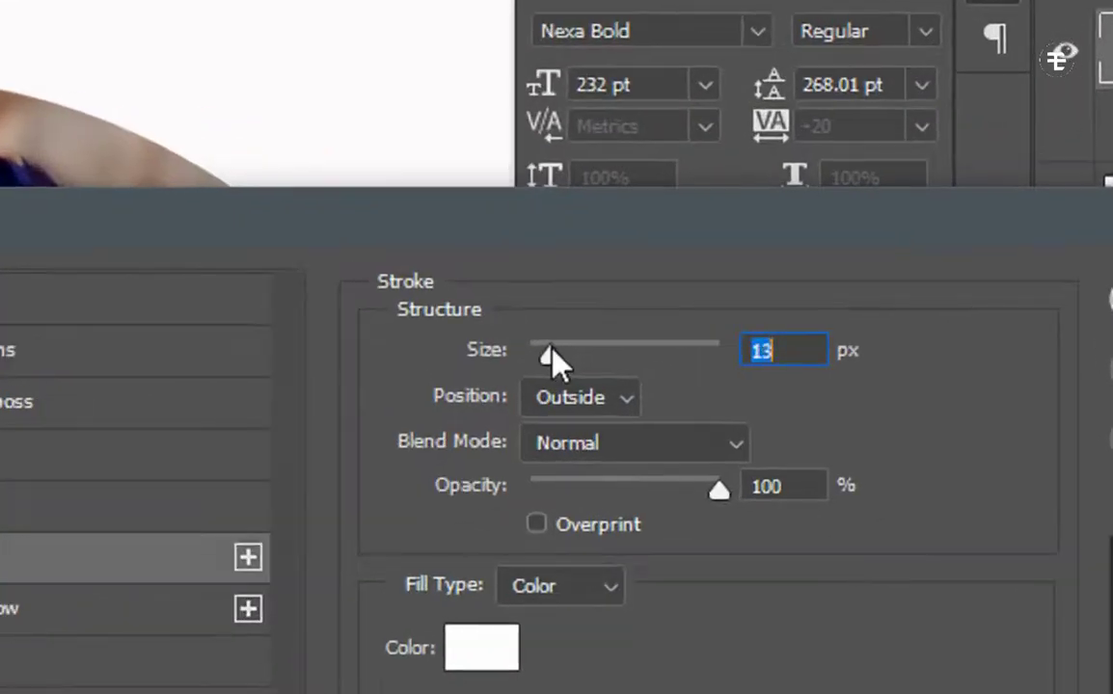
drag(552, 362, 554, 360)
click(997, 226)
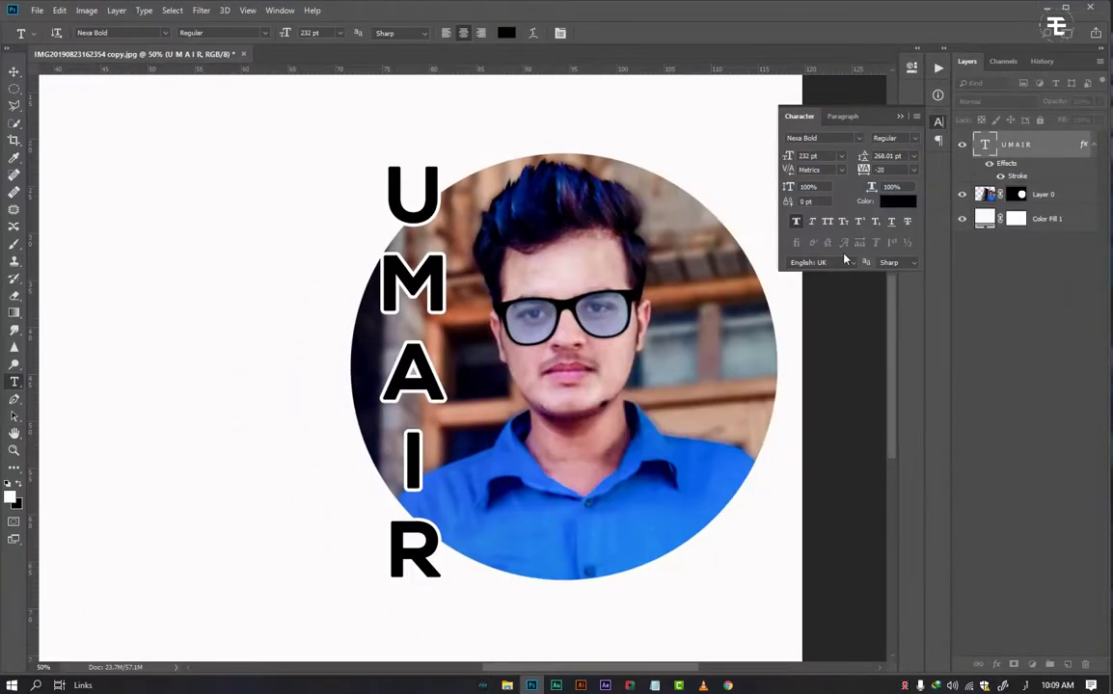
Recolour all letters of the stacked name white.
click(900, 117)
scroll(376, 345, down, 1)
scroll(500, 322, up, 1)
drag(549, 322, 370, 259)
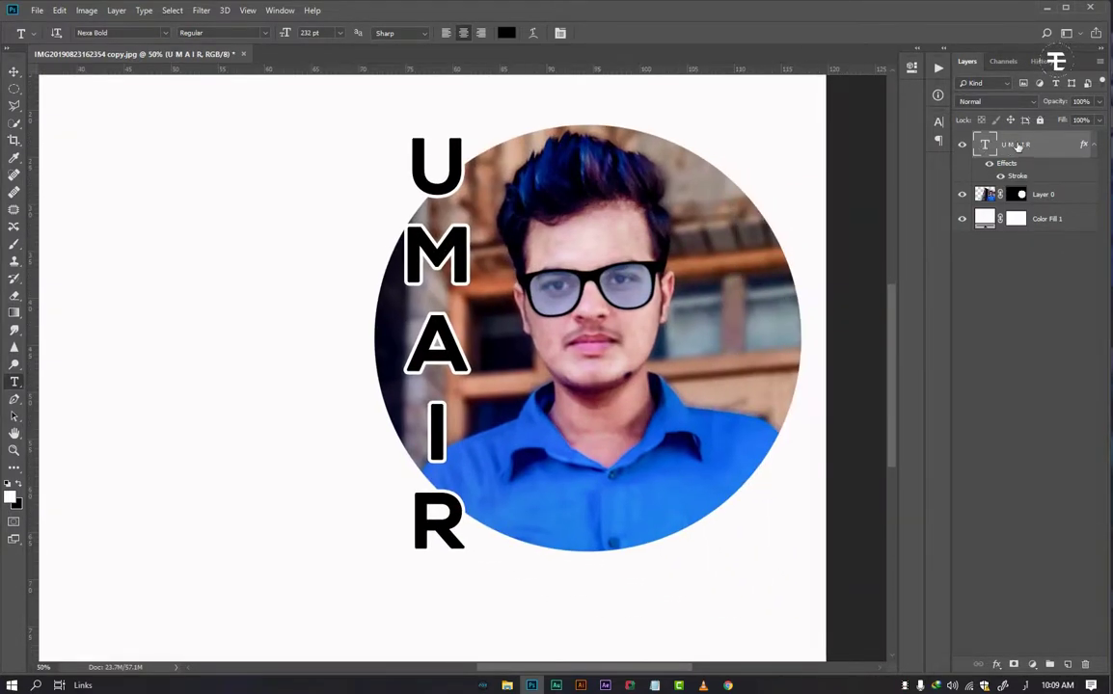
click(400, 302)
key(ctrl+a)
click(19, 485)
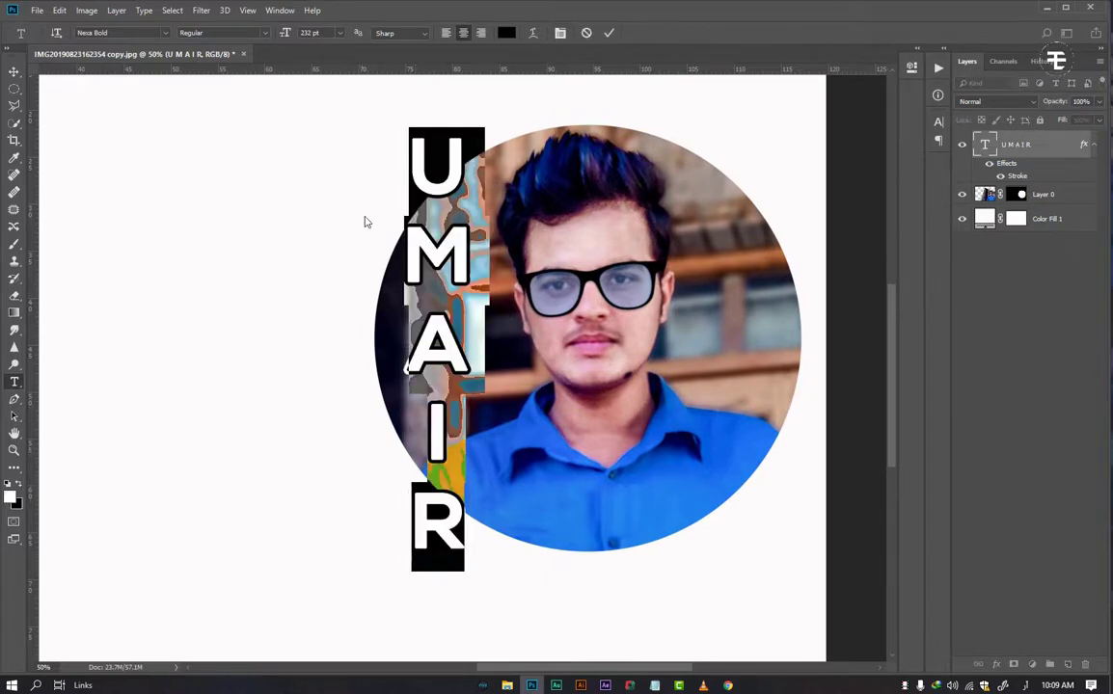
click(609, 33)
key(ctrl+z)
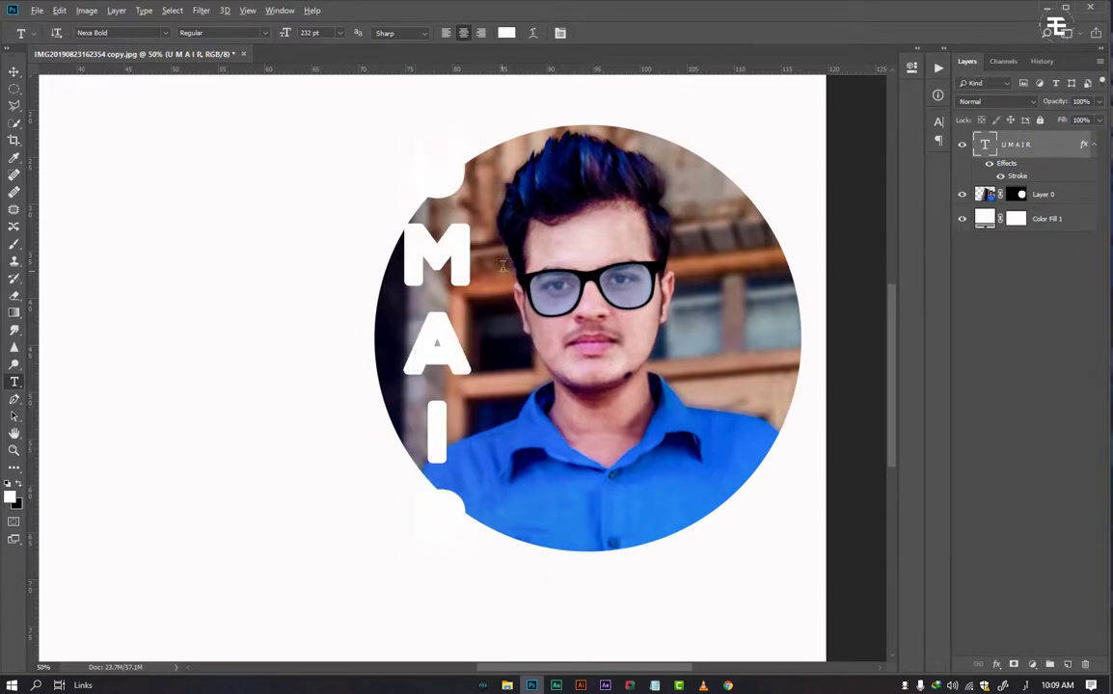
Duplicate the circular portrait layer and place the copy above the name text layer.
scroll(499, 273, down, 1)
scroll(499, 273, up, 2)
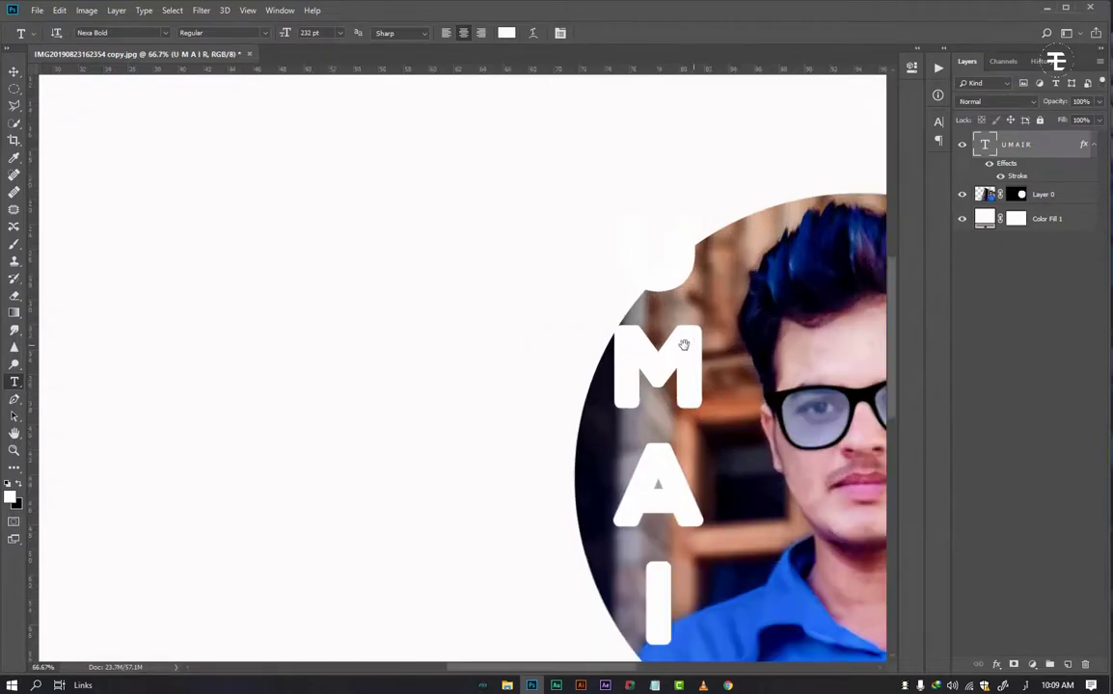
drag(693, 345, 381, 201)
click(1040, 191)
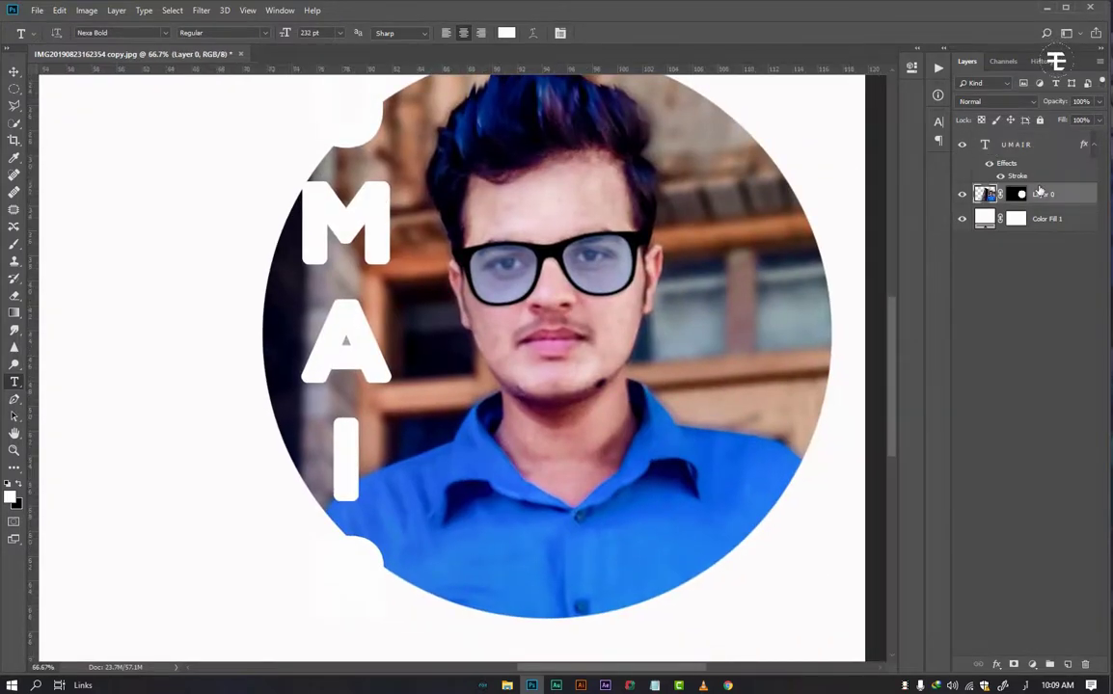
key(ctrl+j)
drag(1040, 191, 1034, 145)
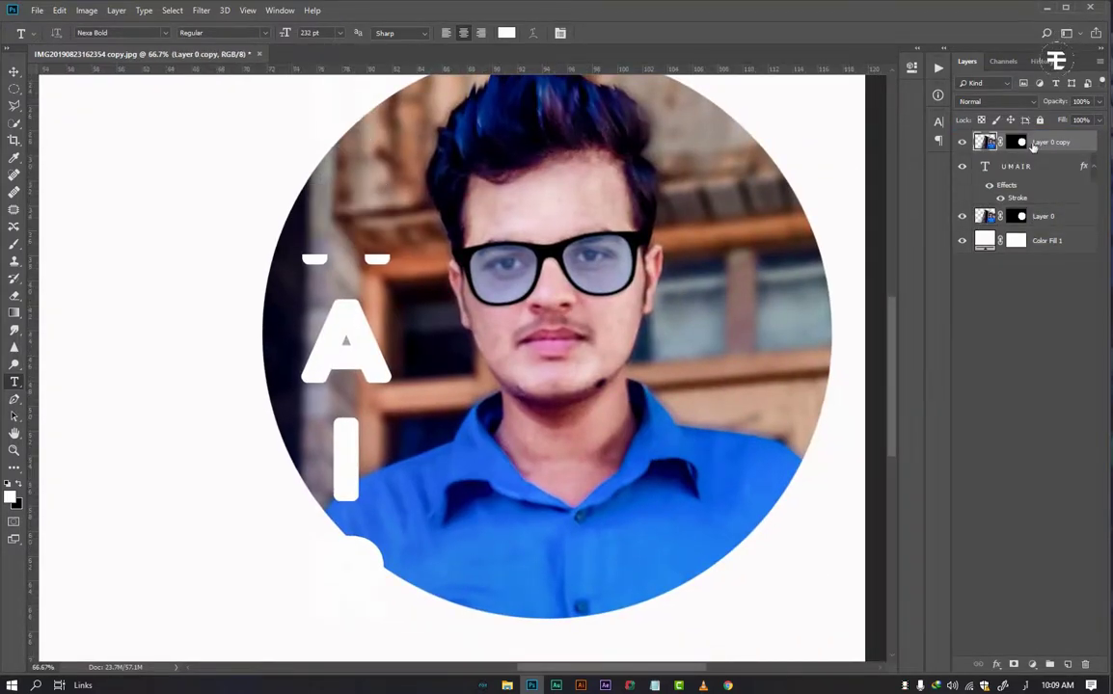
Delete the layer mask from the portrait copy.
click(1018, 142)
right_click(1018, 141)
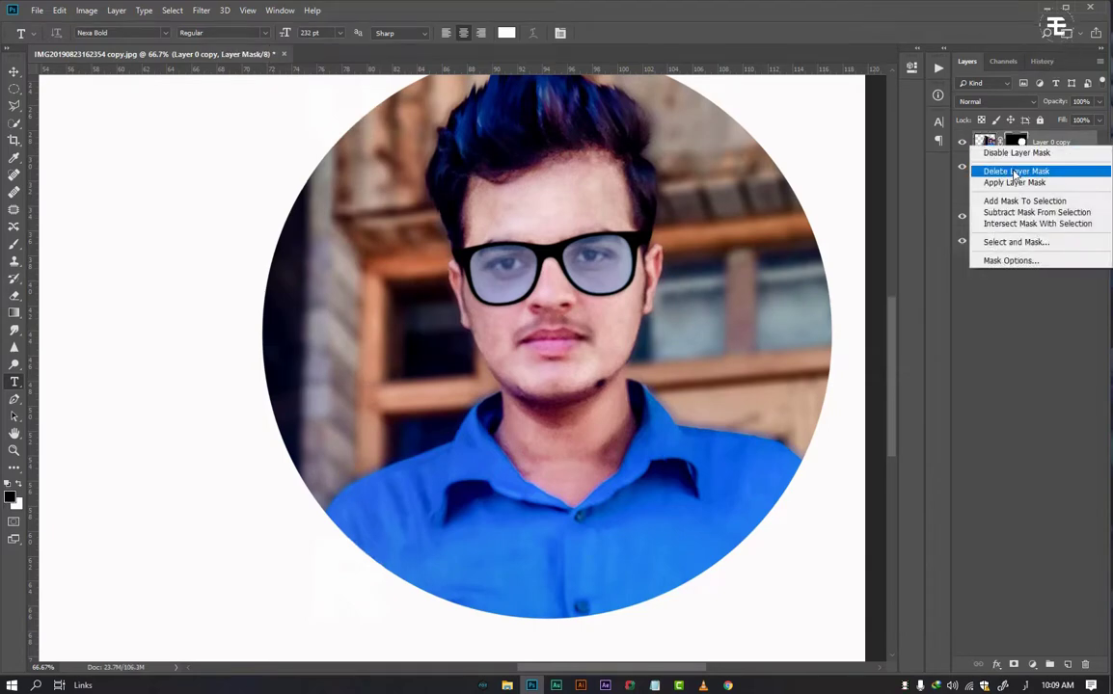
click(1013, 172)
Clip the portrait copy to the name text layer so the photo fills the letters.
key(ctrl+minus)
key(ctrl+minus)
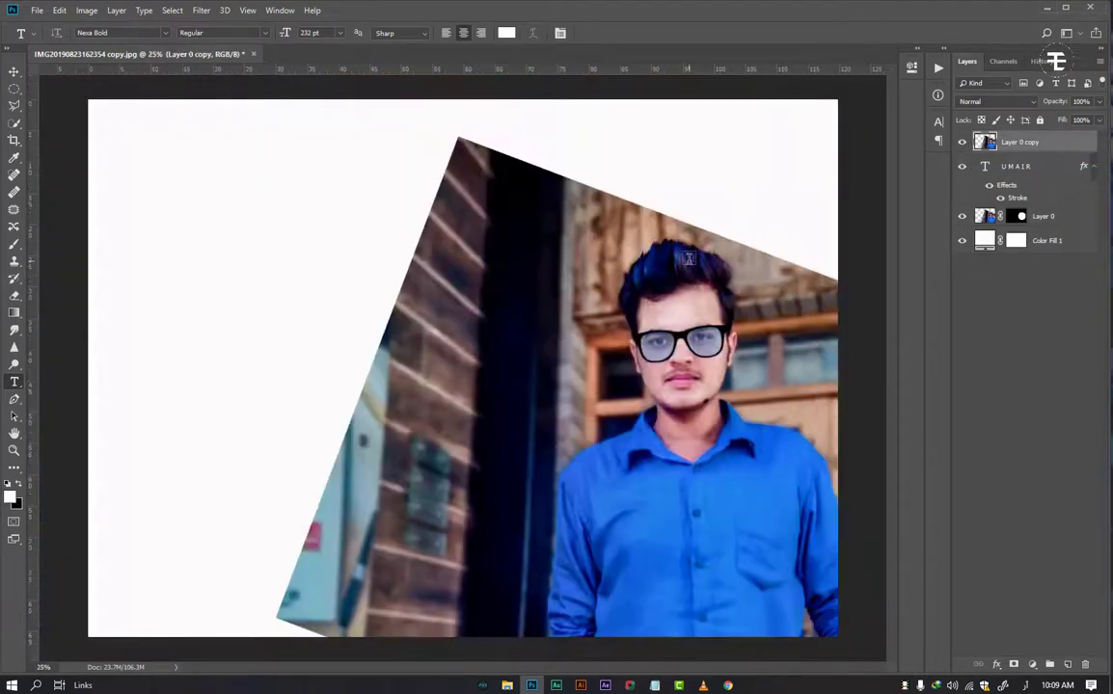
key(ctrl+minus)
click(1031, 164)
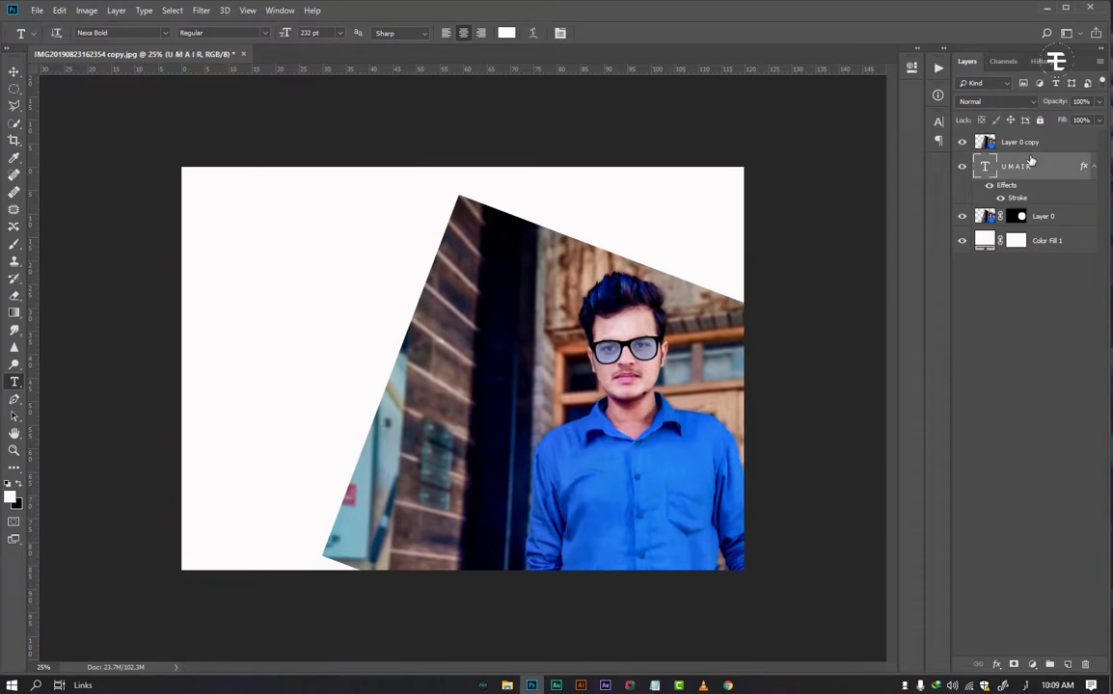
click(1031, 145)
alt+click(1033, 155)
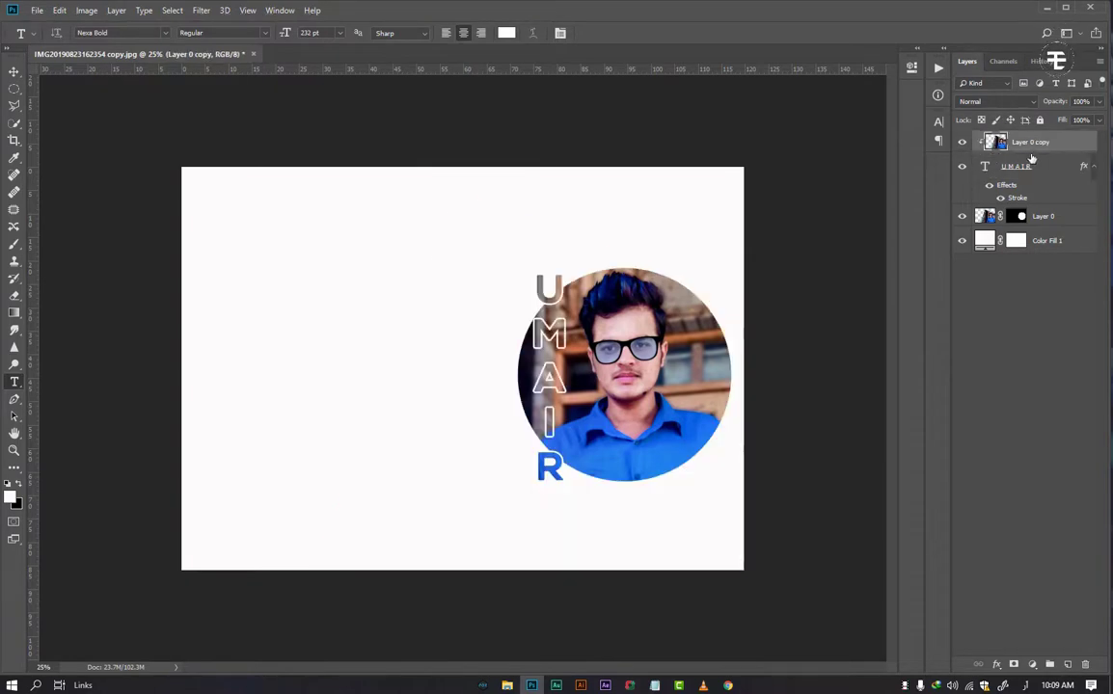
Enlarge the stacked name proportionally about its centre to 249.51 pt.
scroll(770, 260, down, 1)
scroll(591, 324, up, 3)
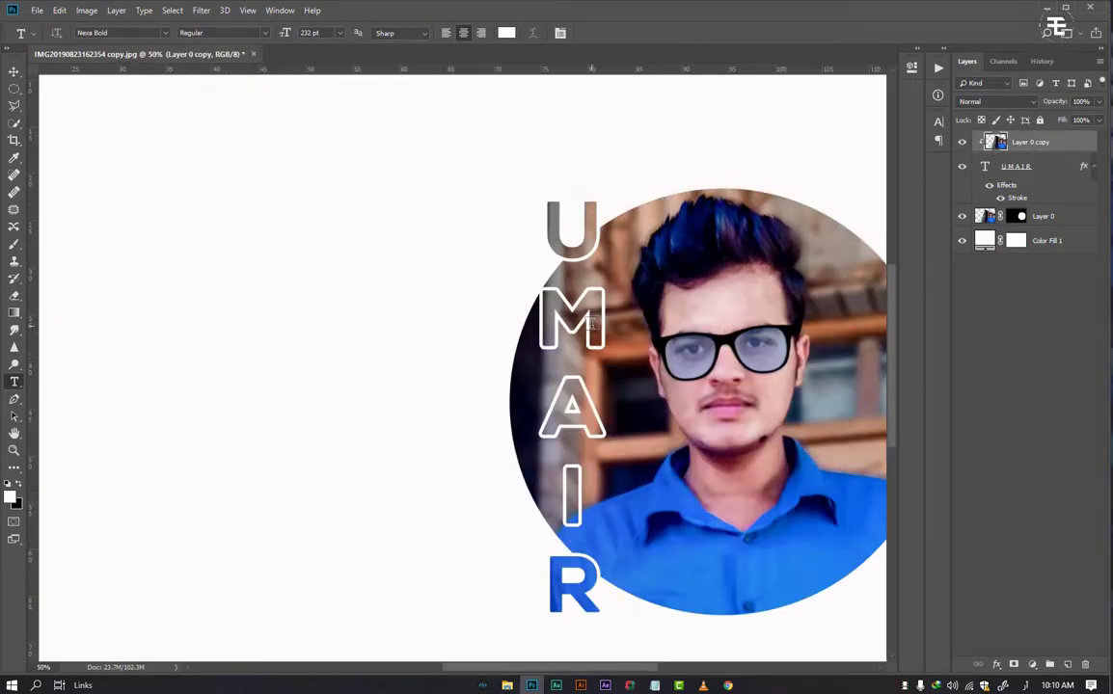
drag(643, 316, 551, 280)
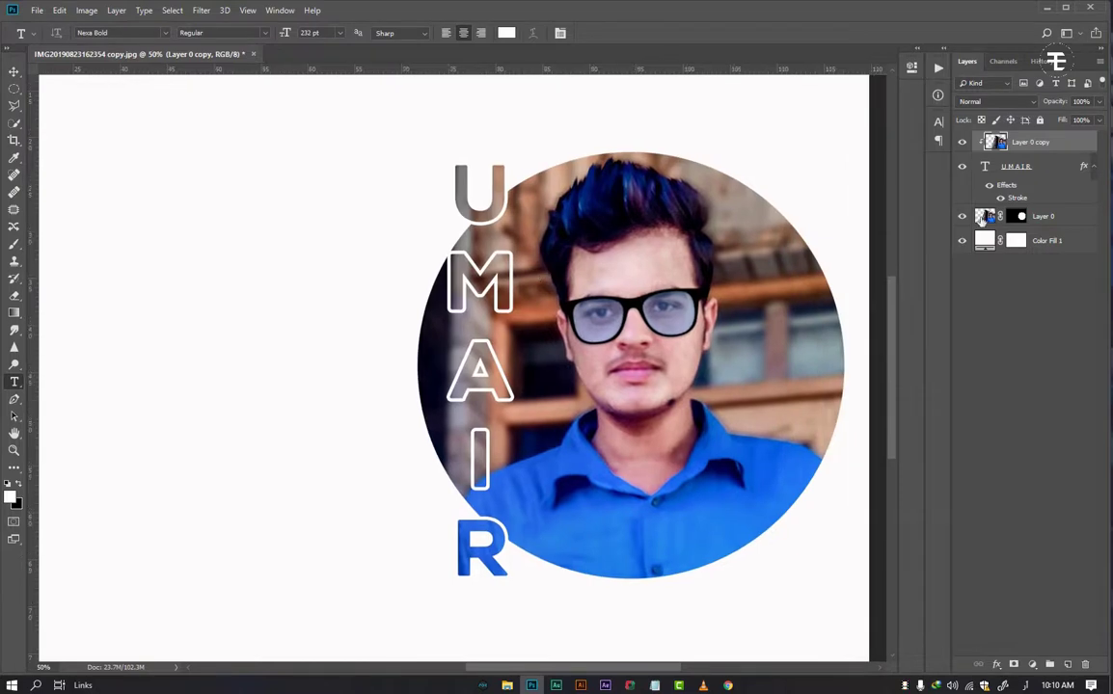
click(1025, 167)
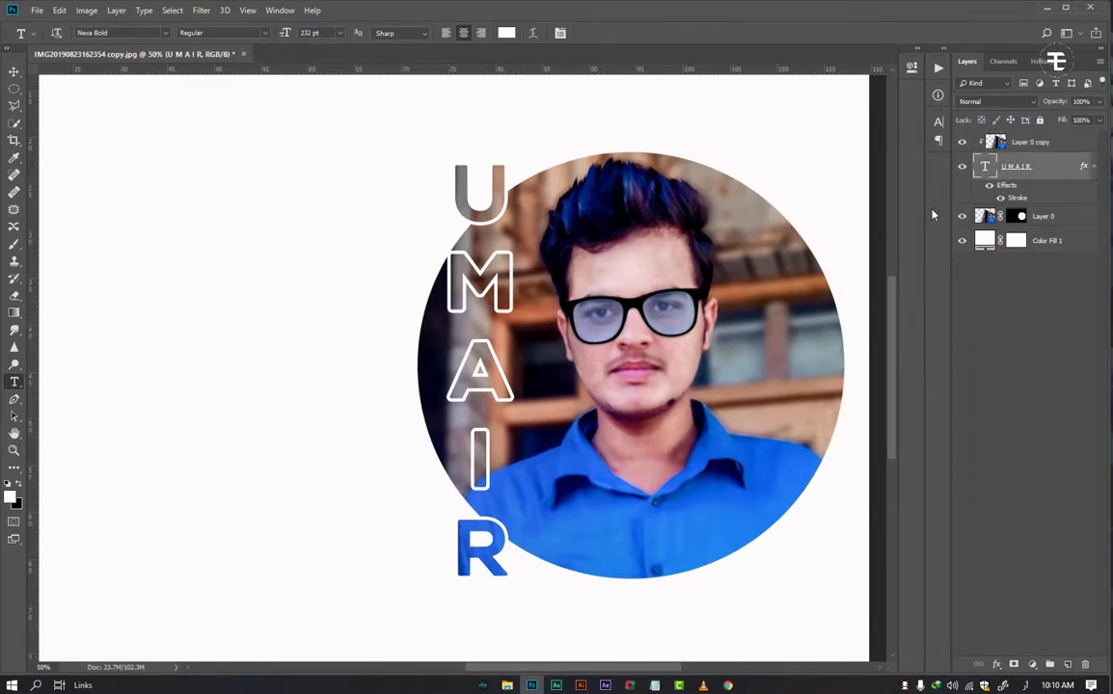
key(ctrl+t)
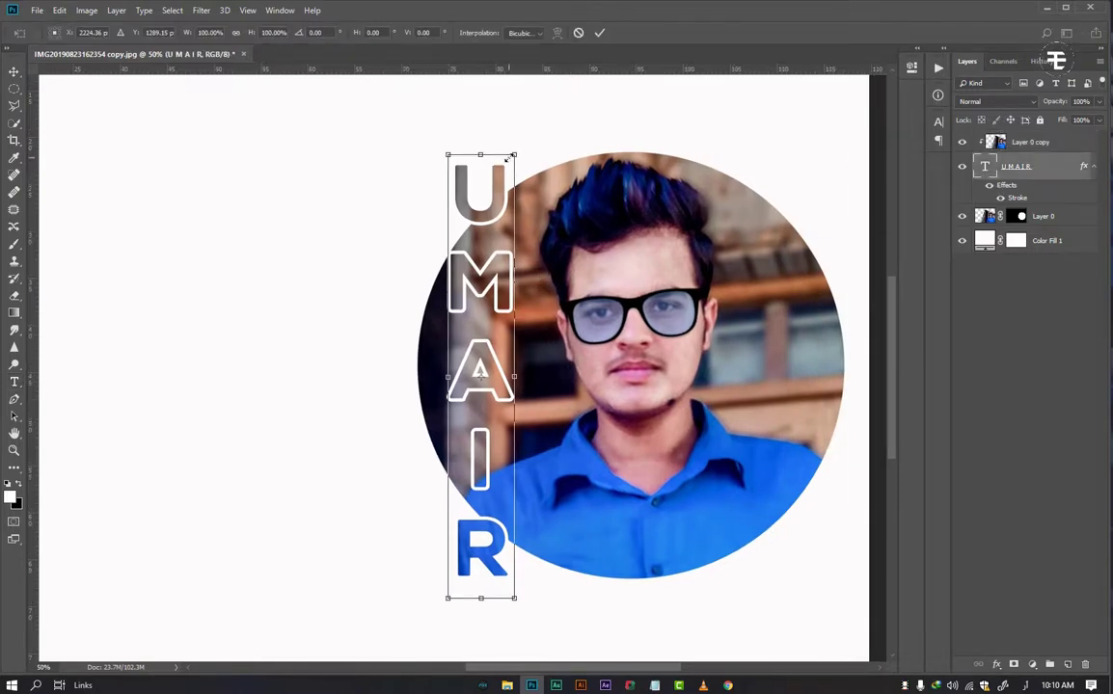
drag(515, 152, 518, 135)
key(Return)
Set the stacked name's leading to 265.23 pt and its tracking to -60.
key(t)
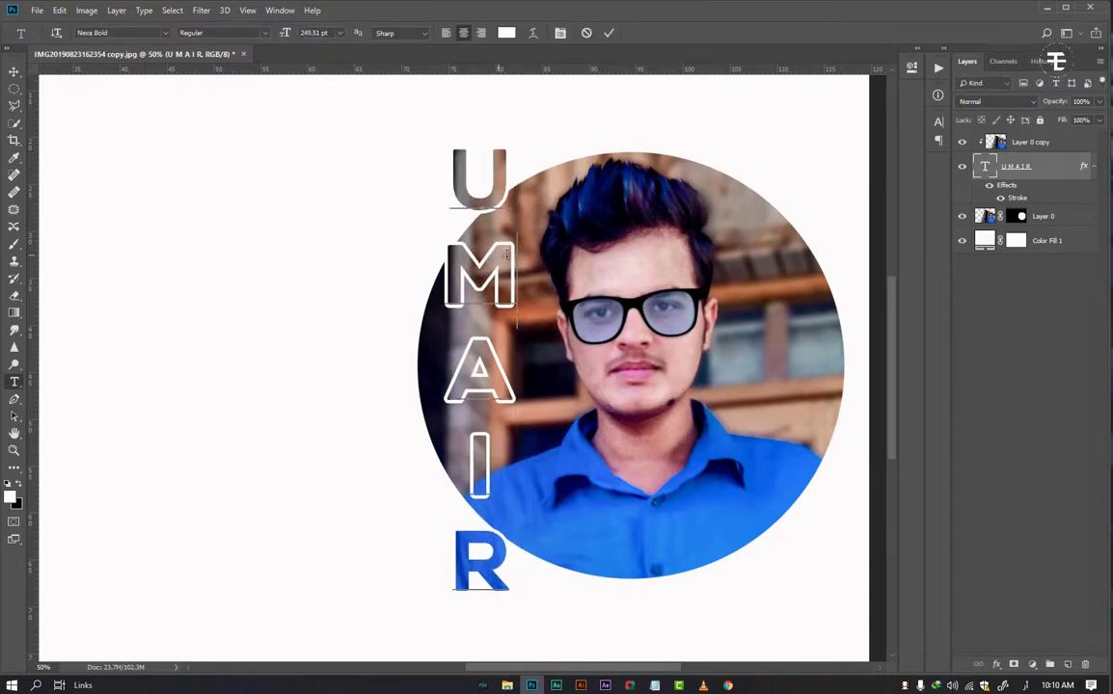
click(561, 33)
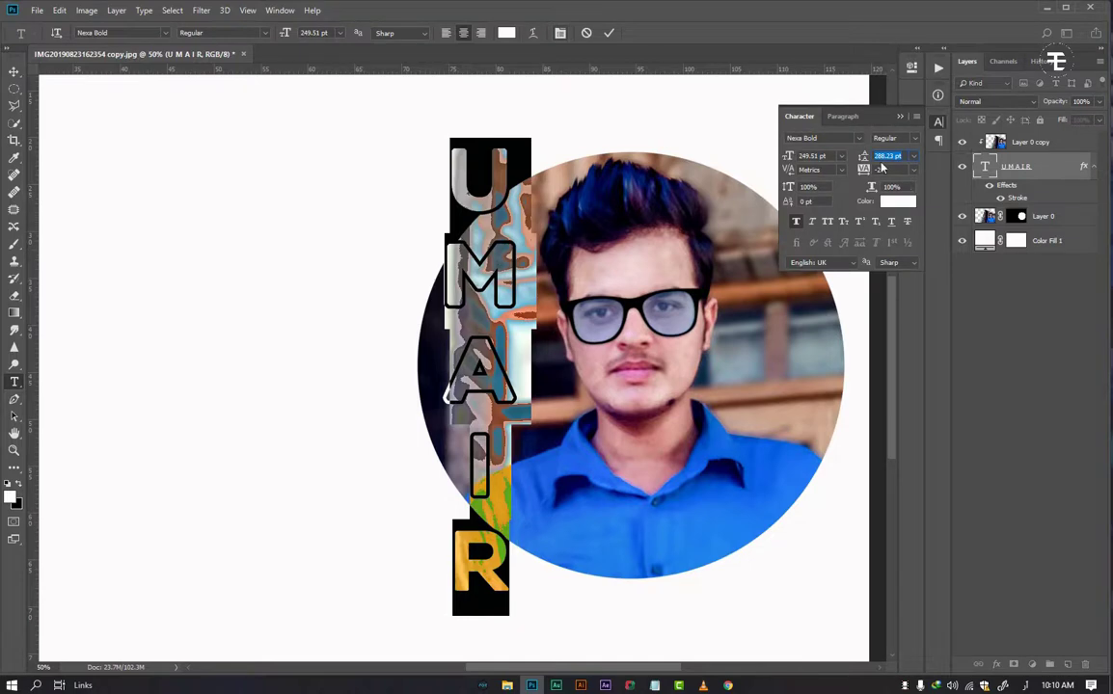
mouse_move(867, 171)
mouse_down()
mouse_move(862, 157)
mouse_move(843, 157)
mouse_up()
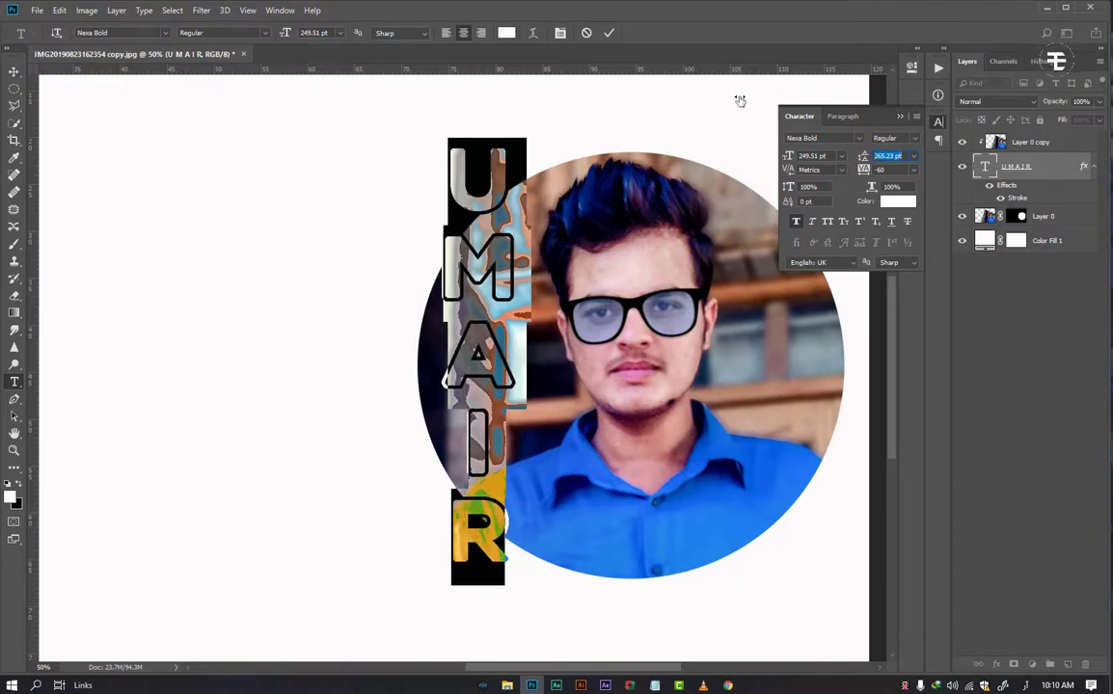
click(609, 33)
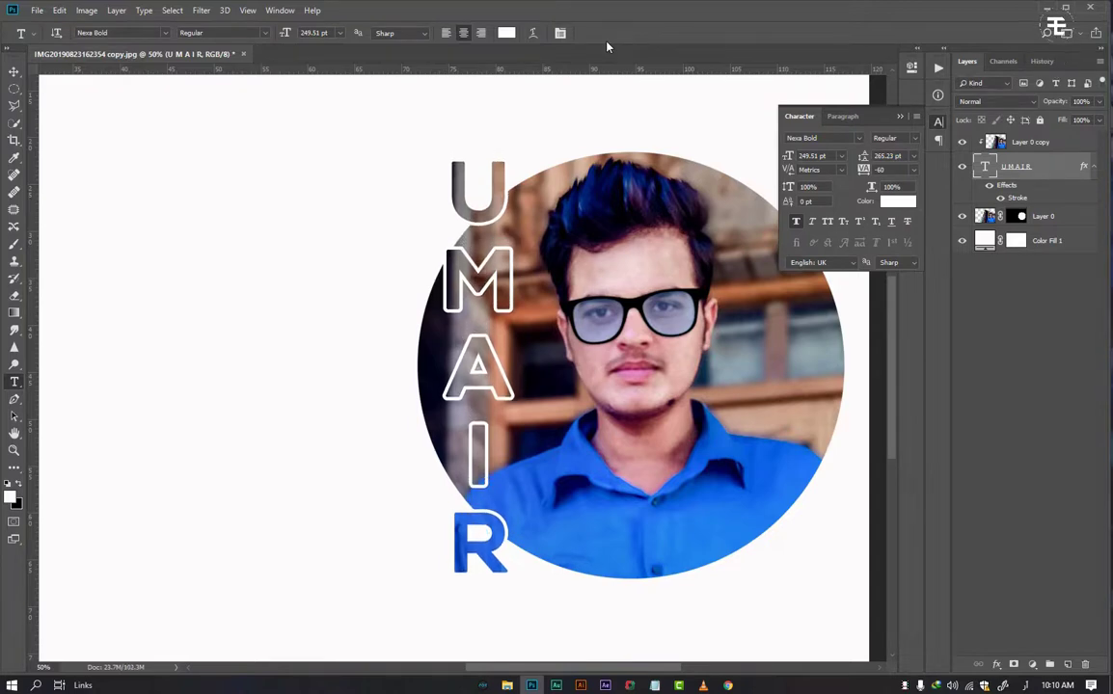
key(ctrl+minus)
key(ctrl+minus)
key(ctrl+minus)
key(ctrl+plus)
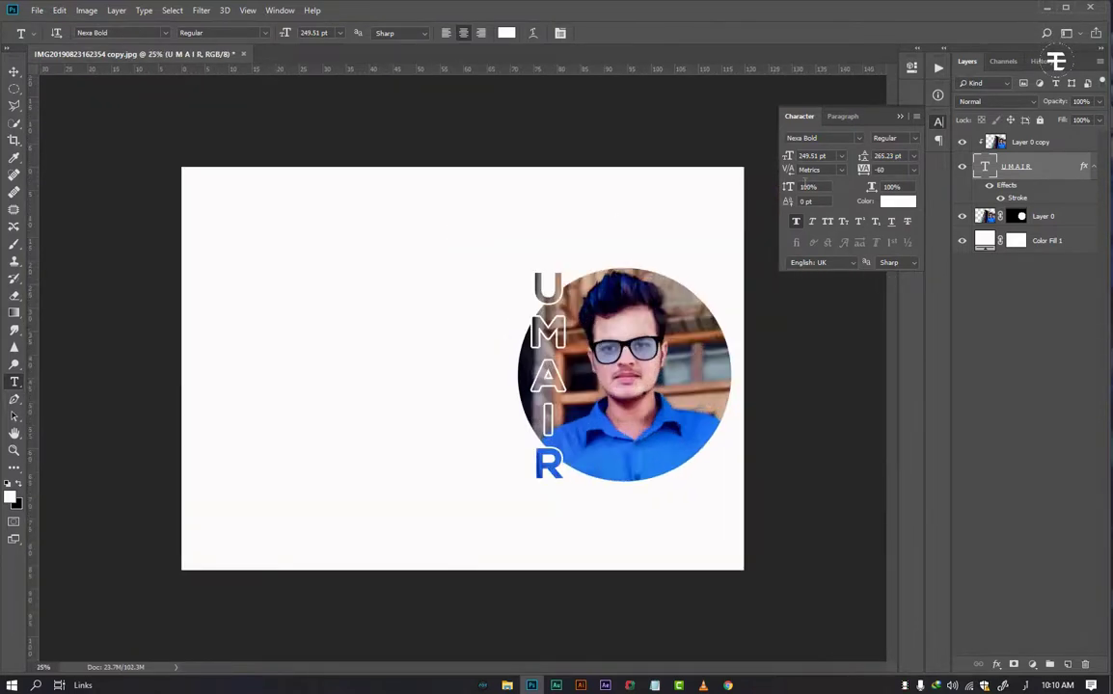
click(936, 123)
key(ctrl+plus)
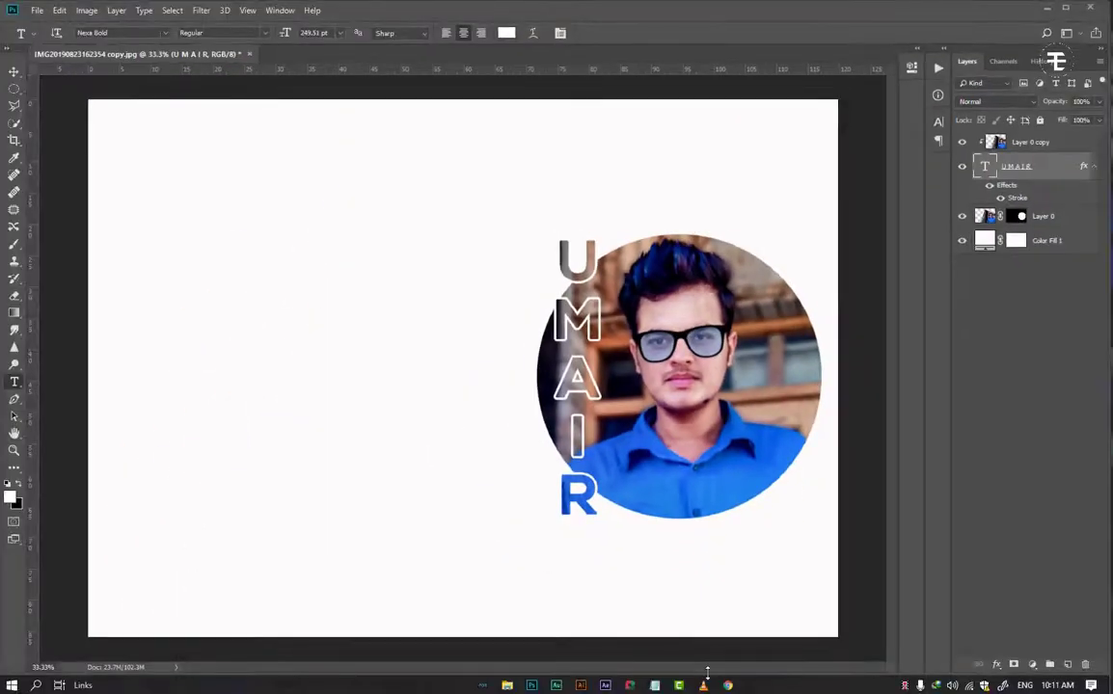
Switch to Chrome, copy a multi-line text passage, and return to Photoshop.
click(727, 684)
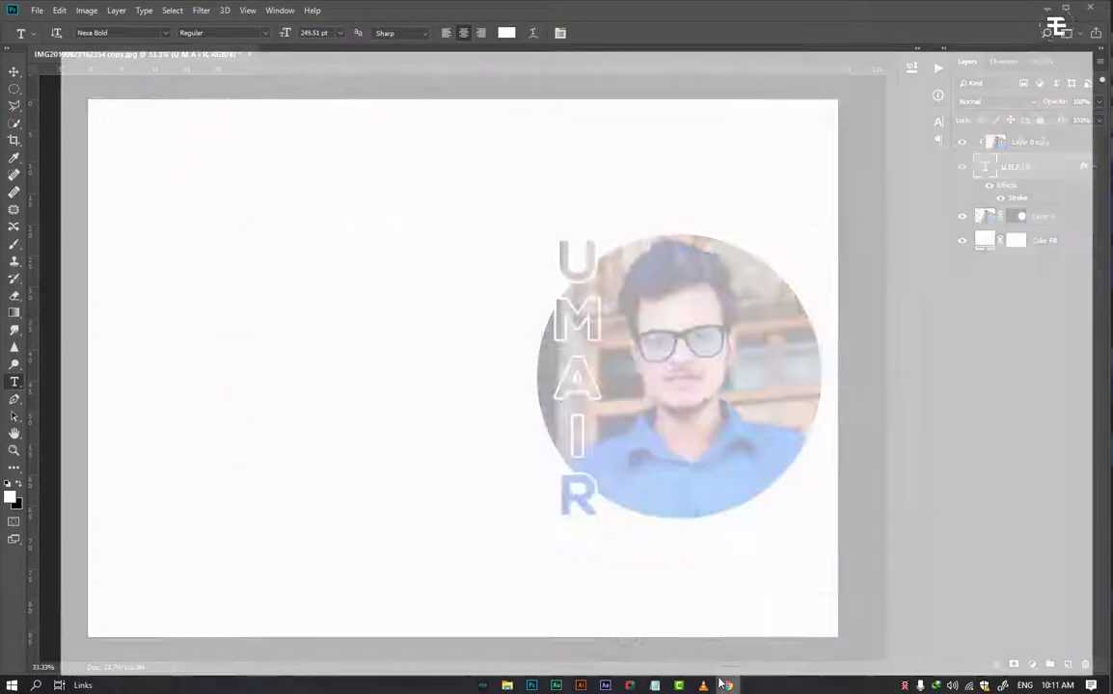
drag(545, 374, 338, 329)
click(268, 278)
drag(253, 263, 536, 371)
right_click(611, 372)
click(638, 382)
key(alt+Tab)
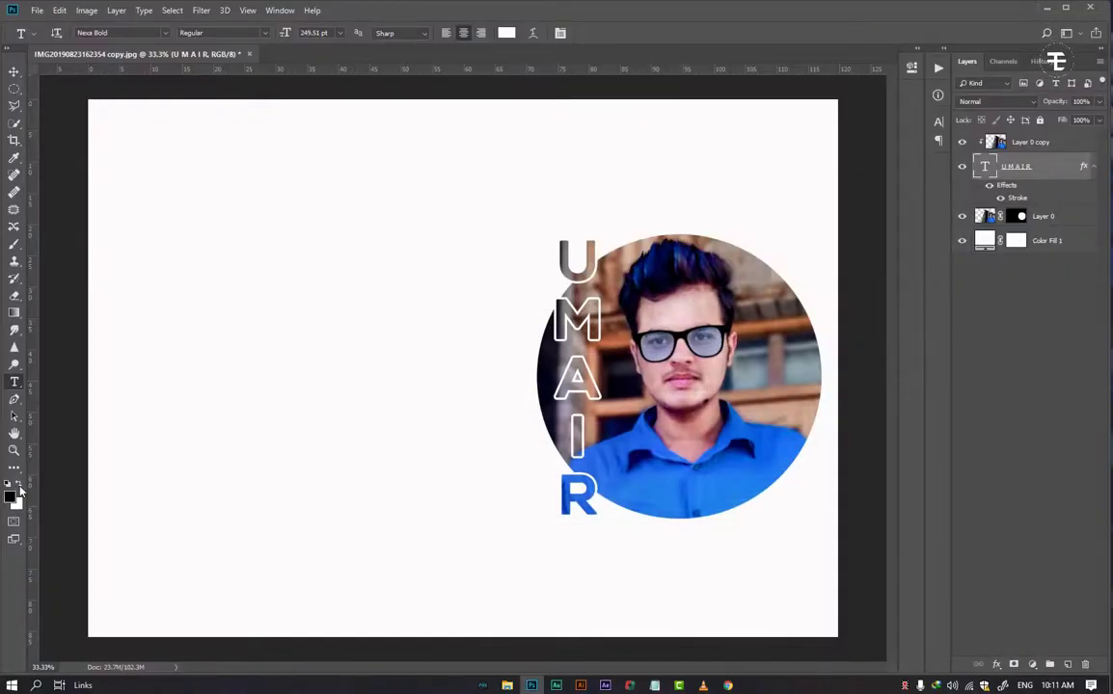
Add a text line above the portrait copy layer with the person's full name, colour it black, and position it beside the portrait.
click(1050, 141)
click(142, 440)
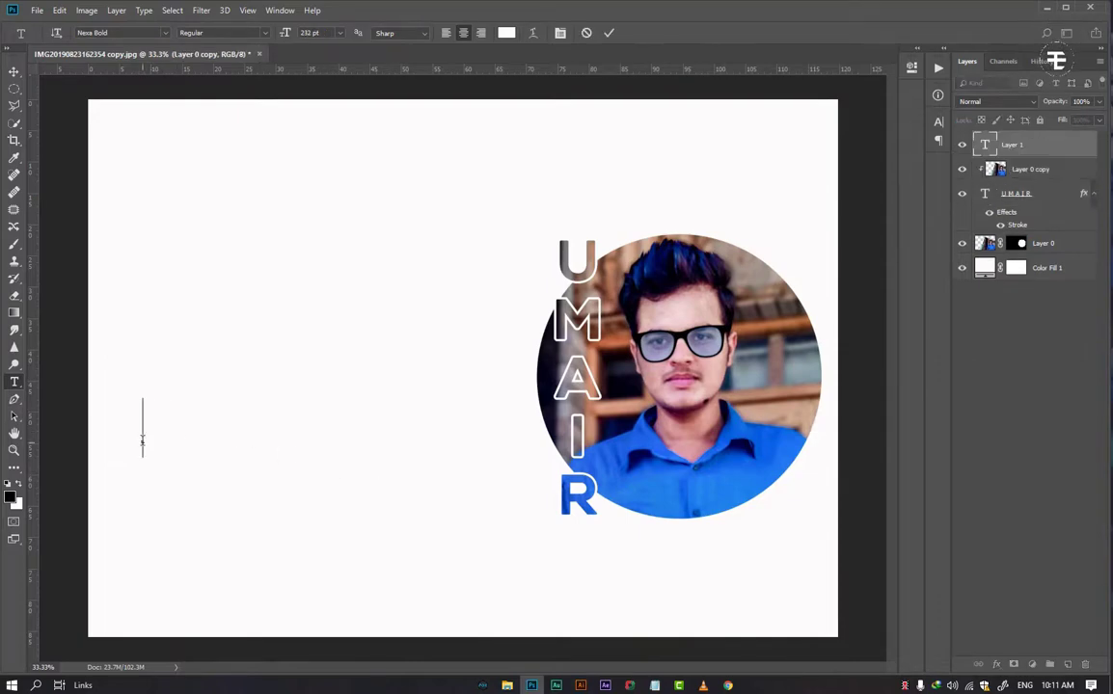
text(AM)
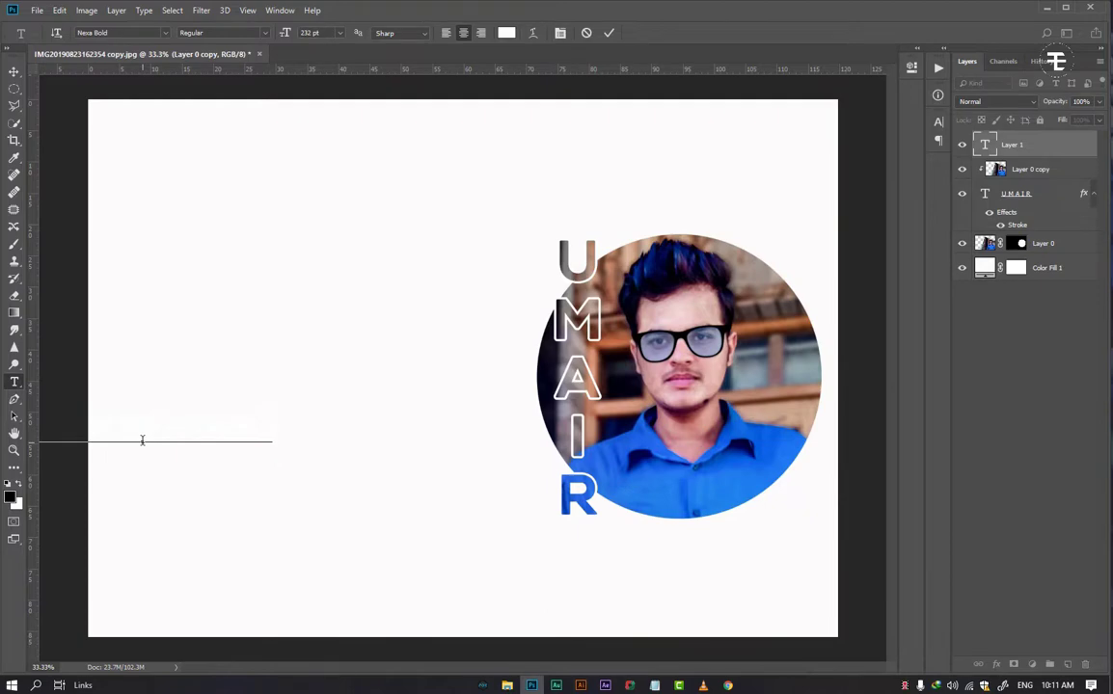
text(ER)
key(ctrl+a)
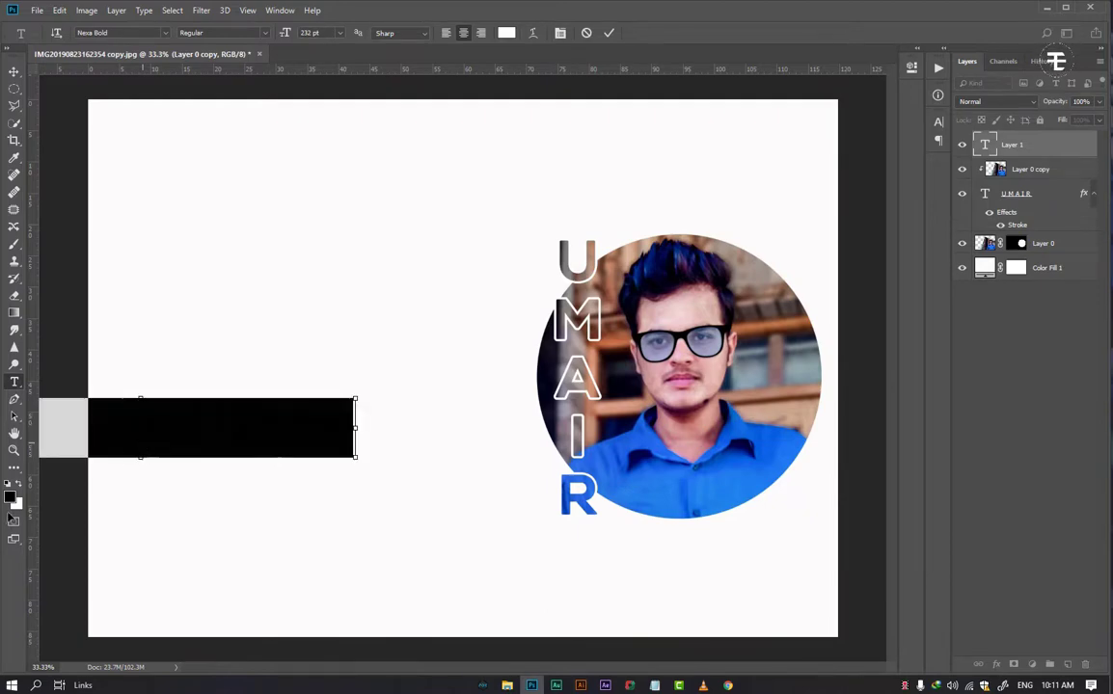
click(19, 487)
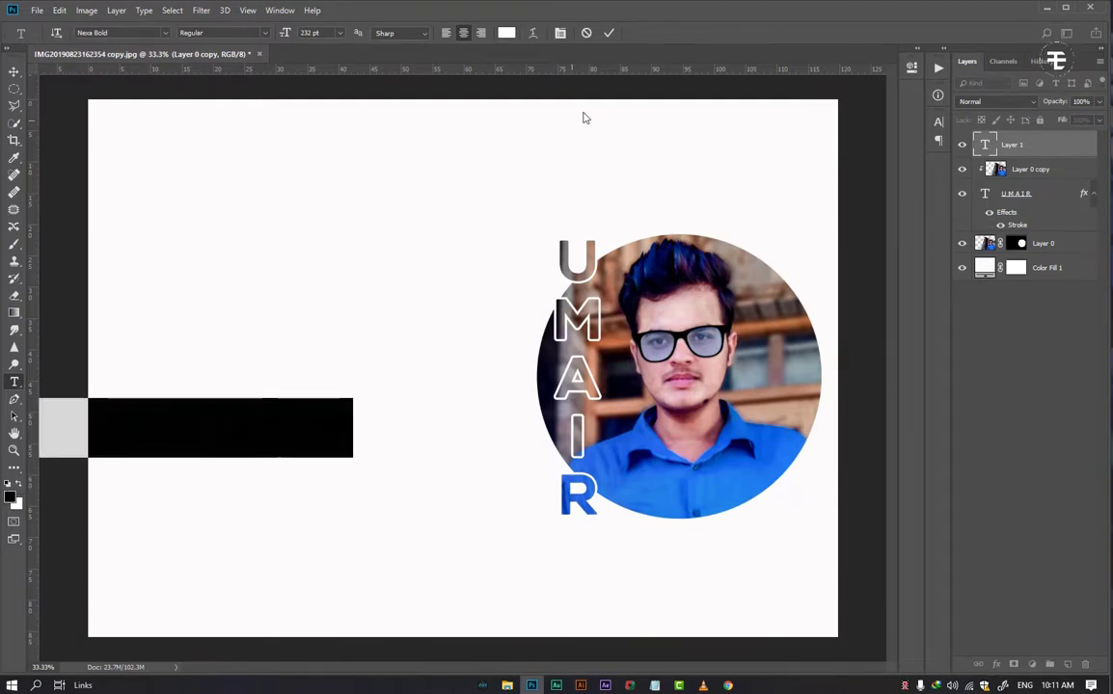
click(609, 33)
drag(263, 423, 418, 424)
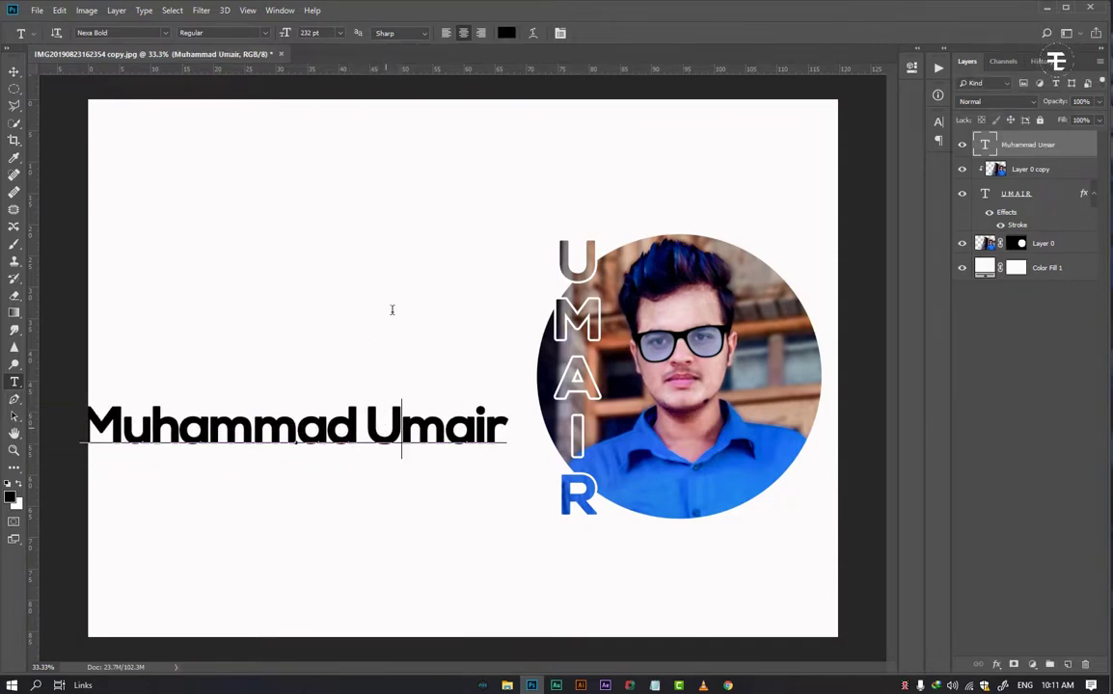
Set the full-name text to 209 pt and turn off its faux bold.
triple_click(402, 429)
click(559, 33)
drag(791, 156, 769, 157)
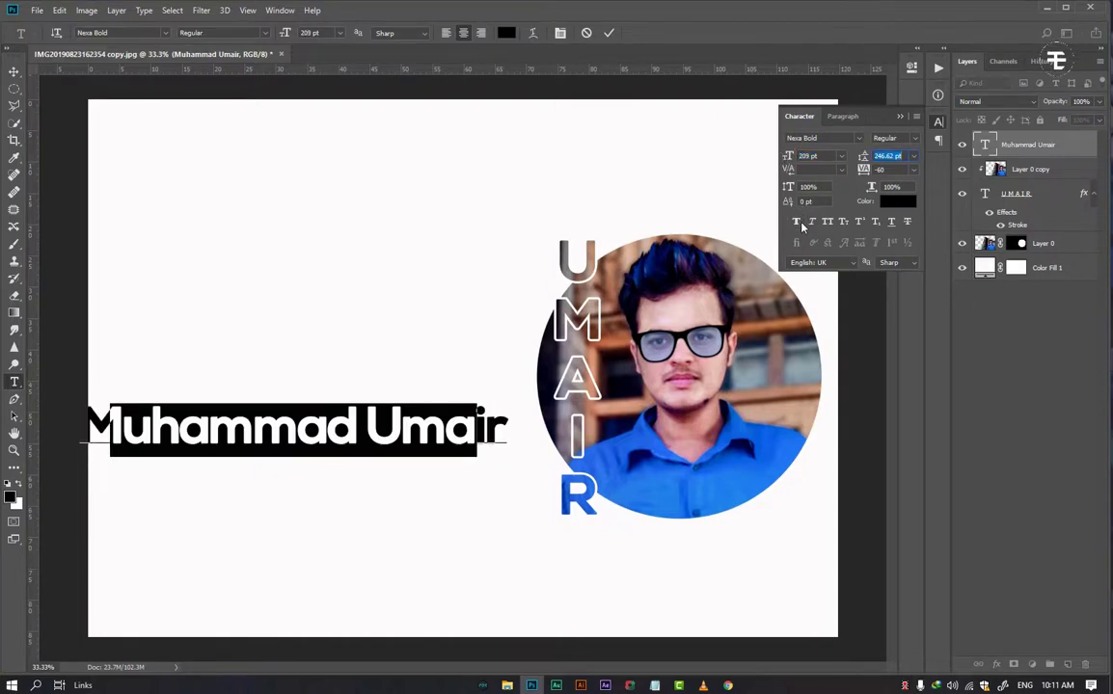
click(802, 223)
click(802, 223)
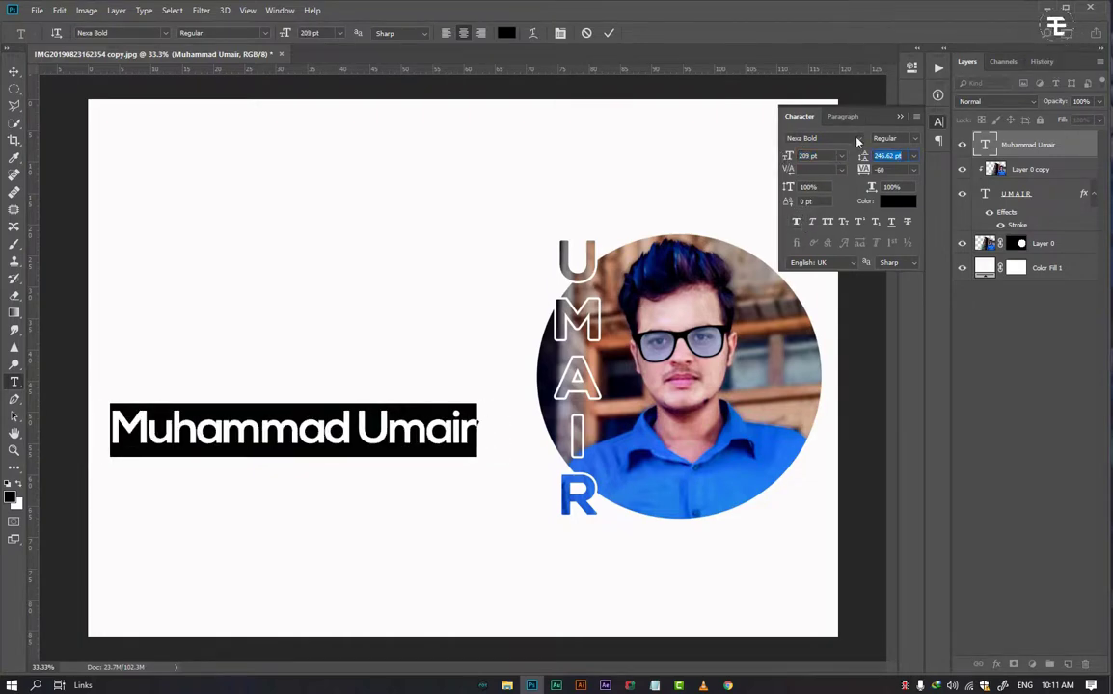
Browse the font previews and set the full-name text in Altamonte Personal Use.
click(861, 140)
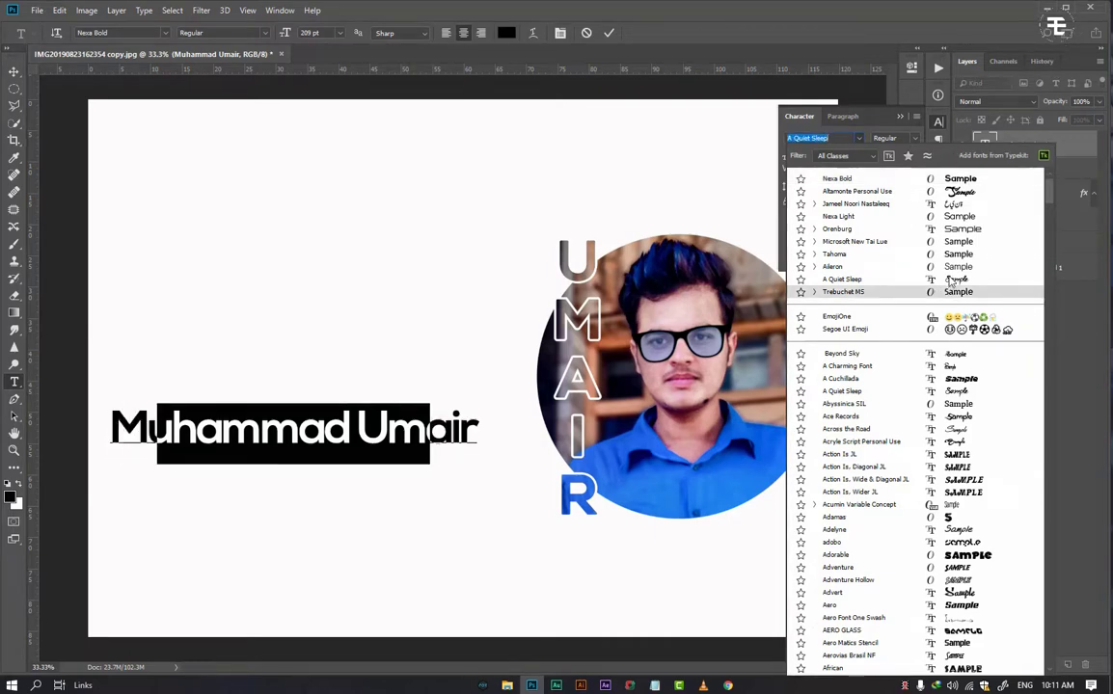
scroll(953, 308, down, 1)
scroll(953, 308, down, 3)
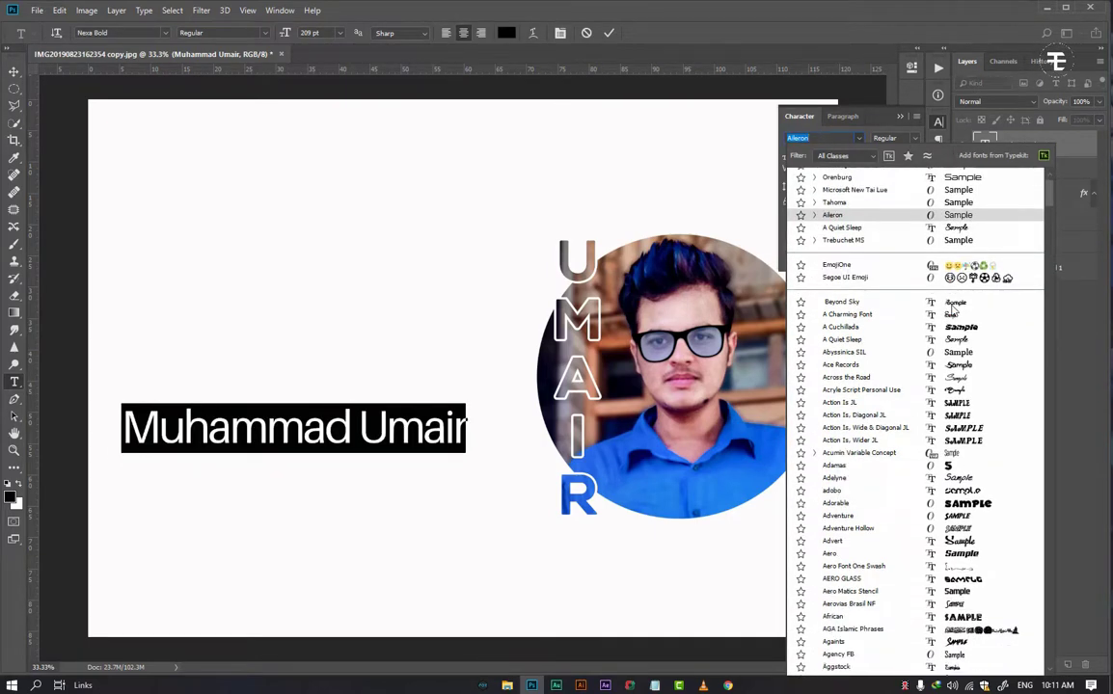
scroll(953, 307, down, 6)
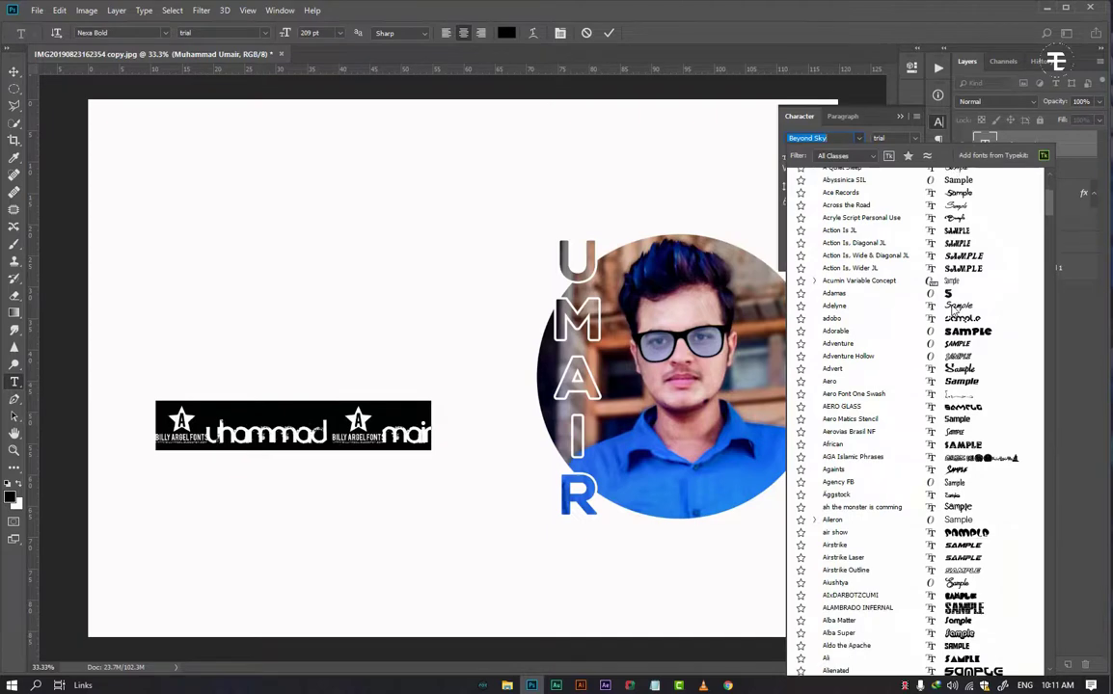
scroll(952, 313, down, 1)
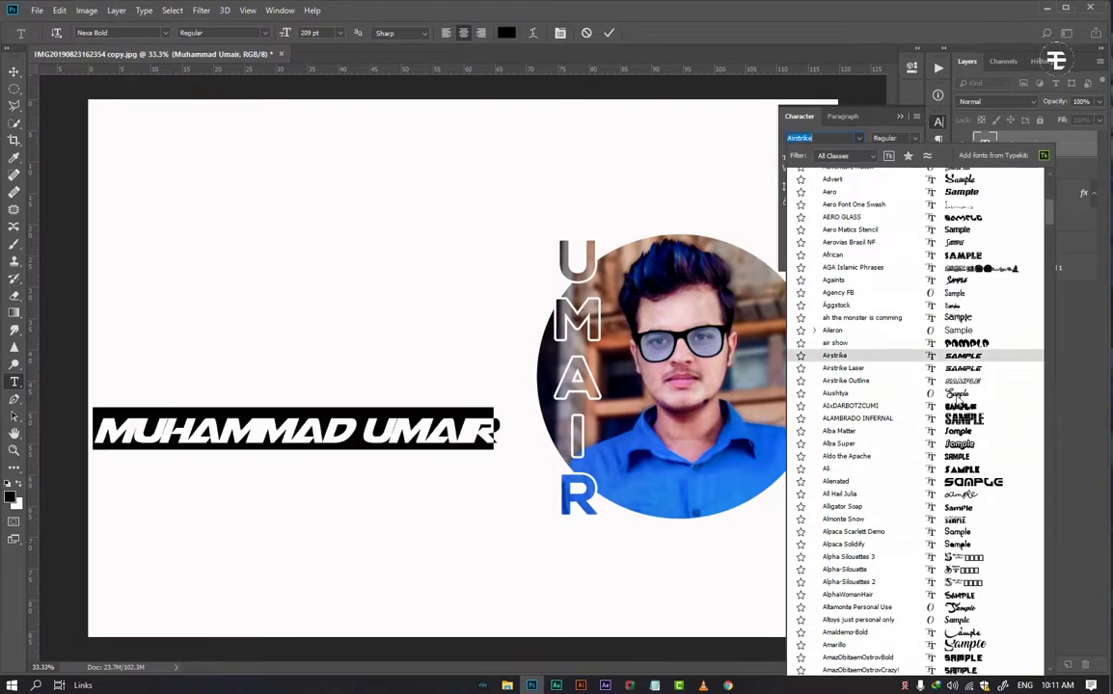
scroll(958, 396, down, 3)
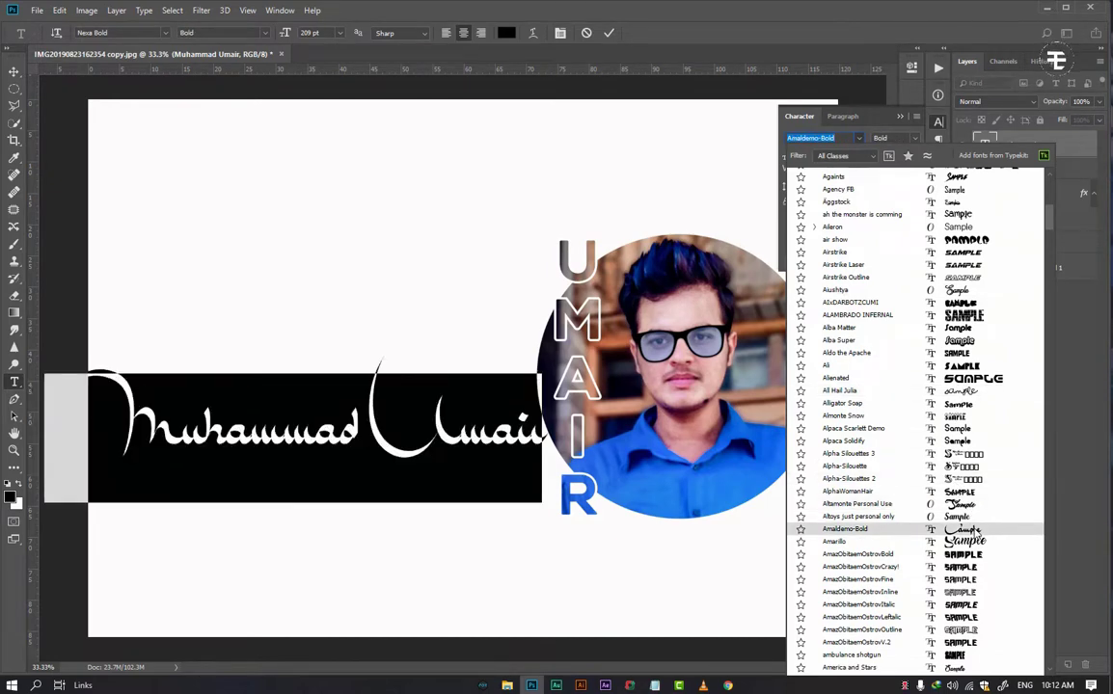
scroll(974, 530, down, 2)
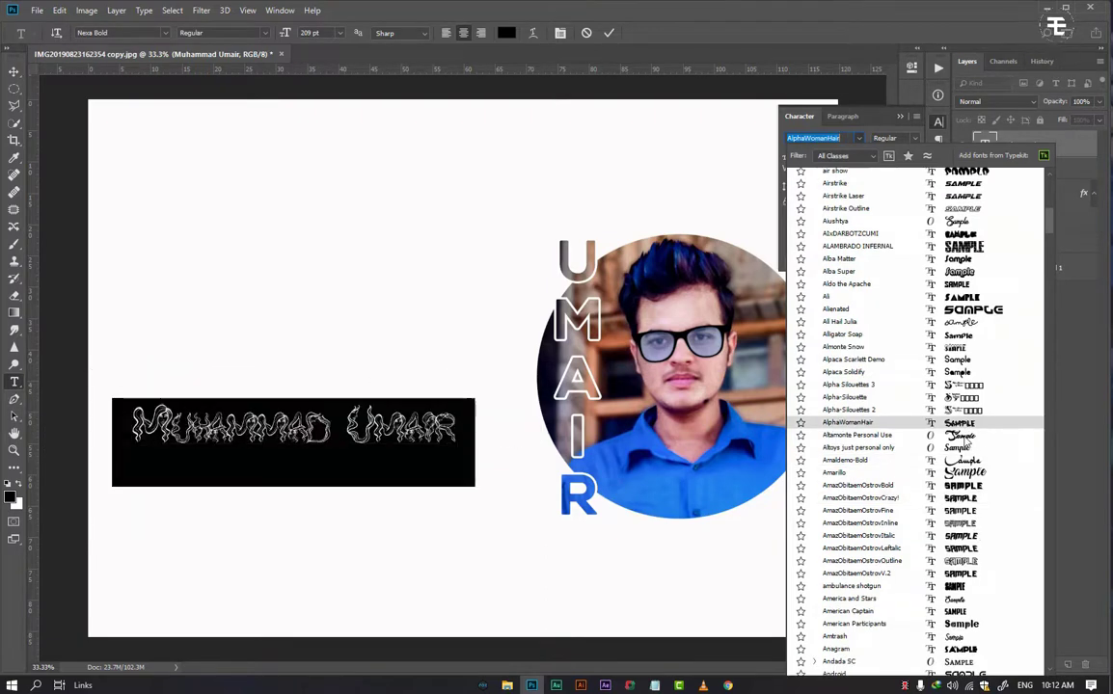
scroll(968, 437, down, 4)
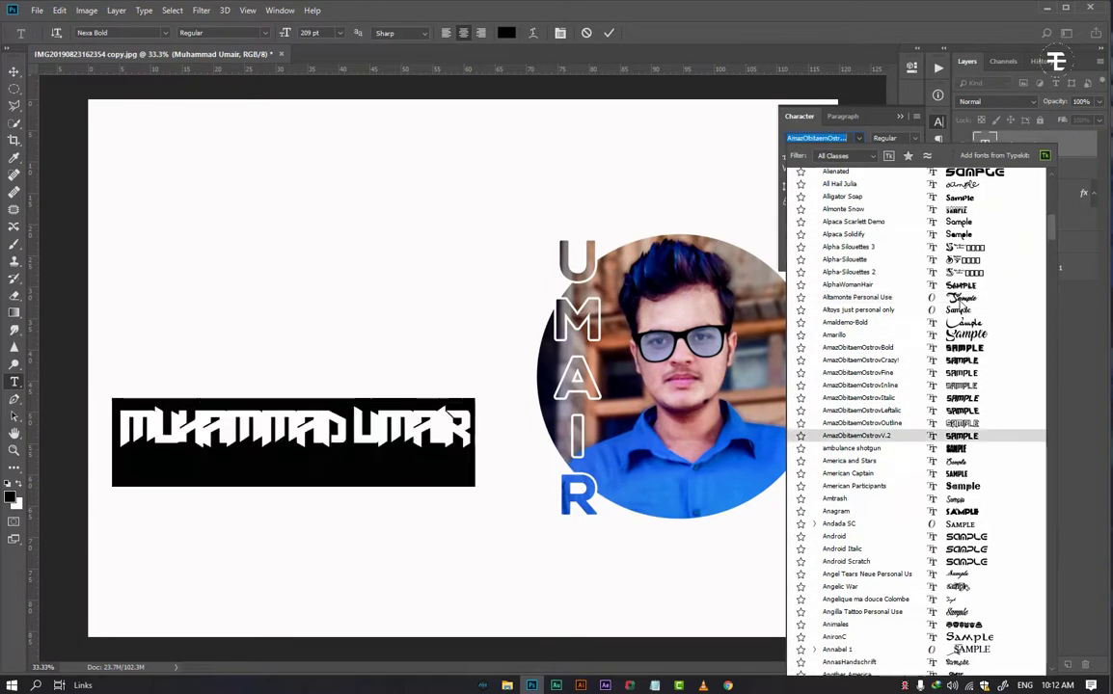
click(857, 297)
Set the full-name text to 114 pt and move it up about 2 cm.
drag(779, 158, 725, 168)
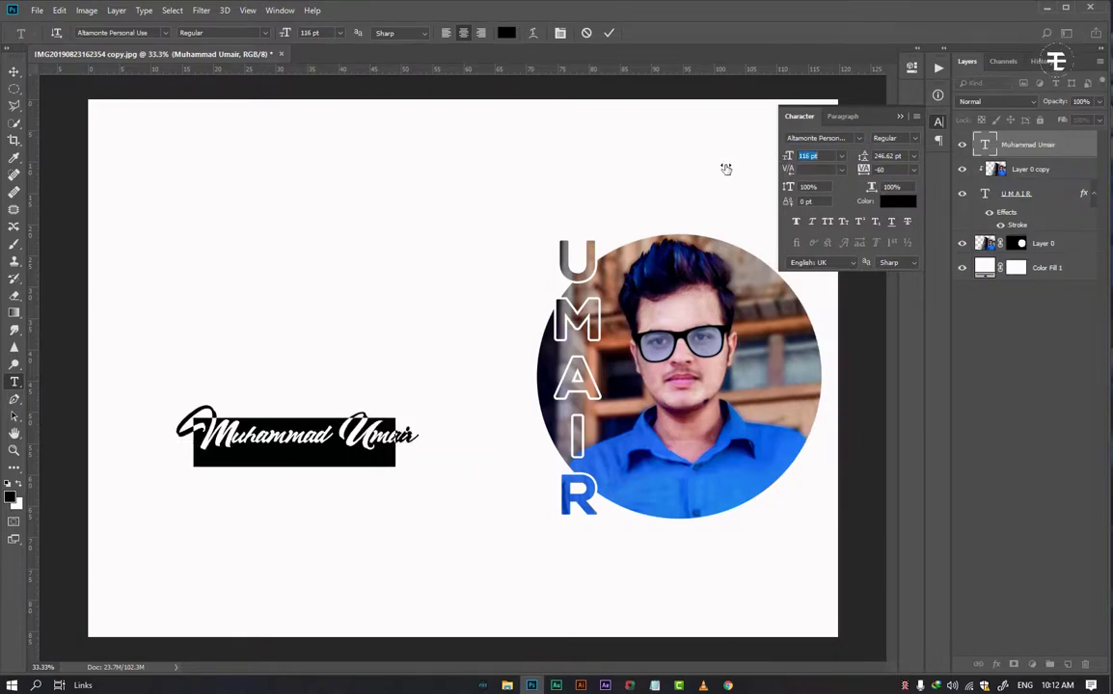
click(606, 34)
drag(357, 441, 372, 427)
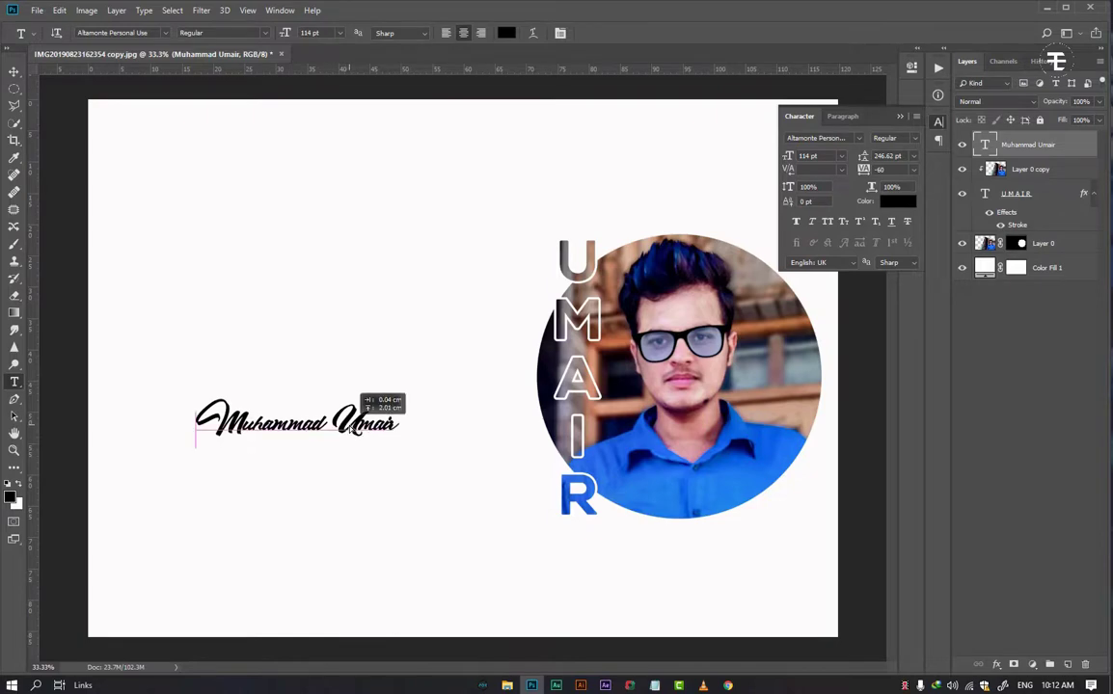
Draw a wide paragraph text box beneath the full name and fill it with the copied Lorem Ipsum passage.
drag(124, 472, 482, 589)
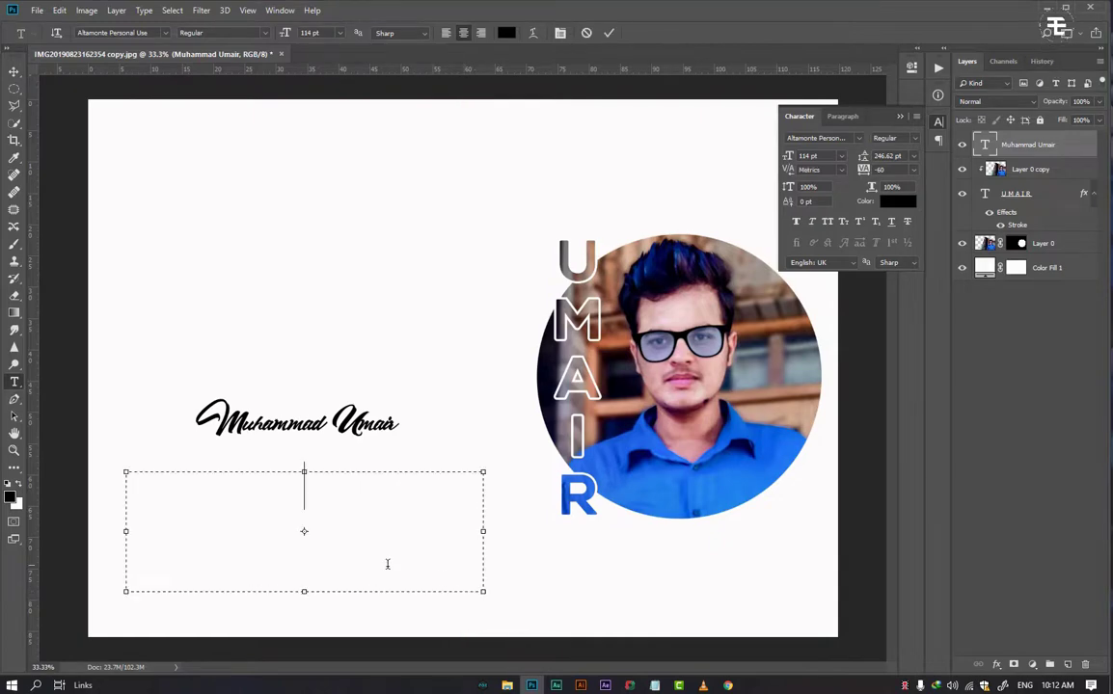
text(Lorem Ipsum is simply dummy text of the printing and typesetting industry.)
Format the whole Lorem Ipsum paragraph in Nexa Light at 42 pt with 66.62 pt leading.
key(ctrl+a)
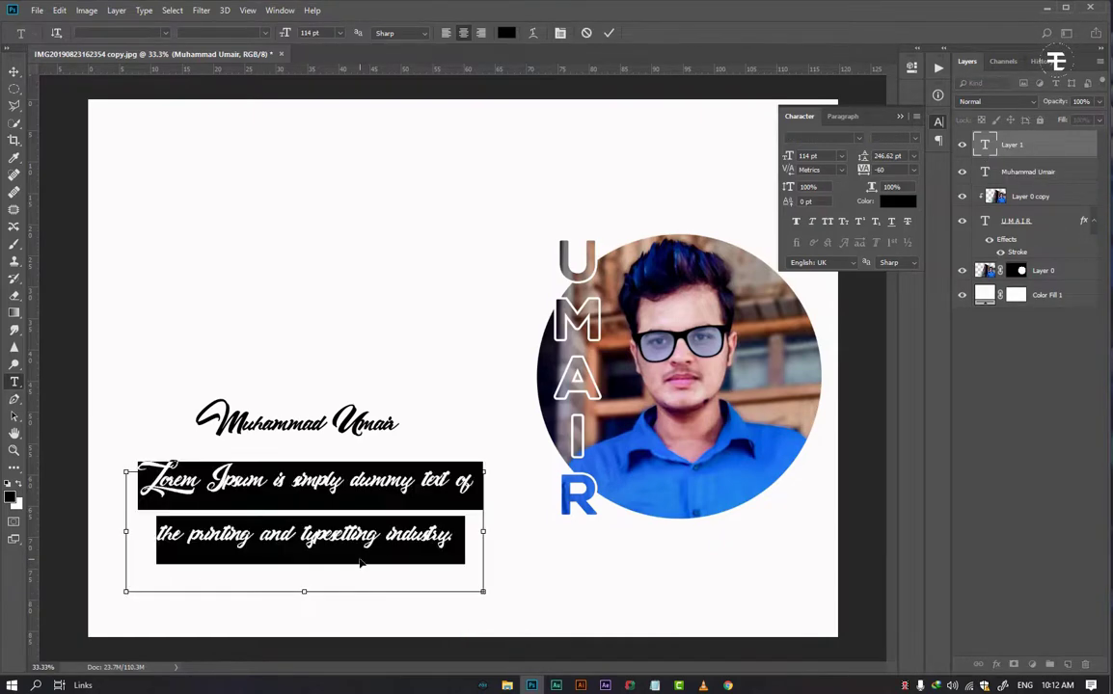
click(861, 140)
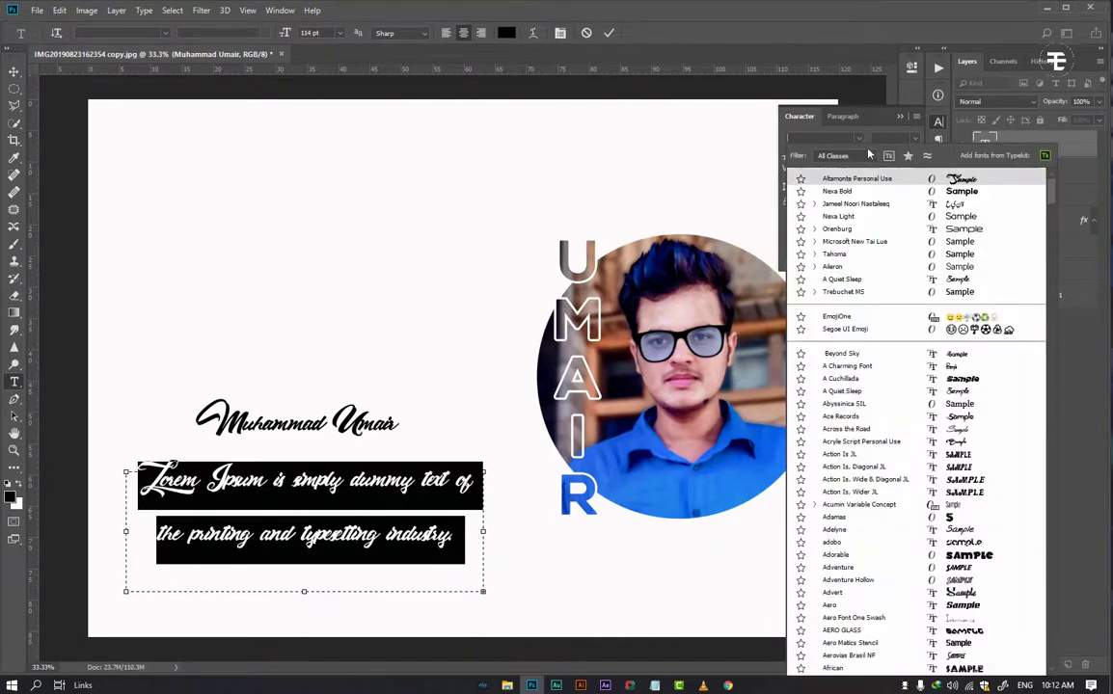
click(914, 217)
drag(783, 154, 730, 164)
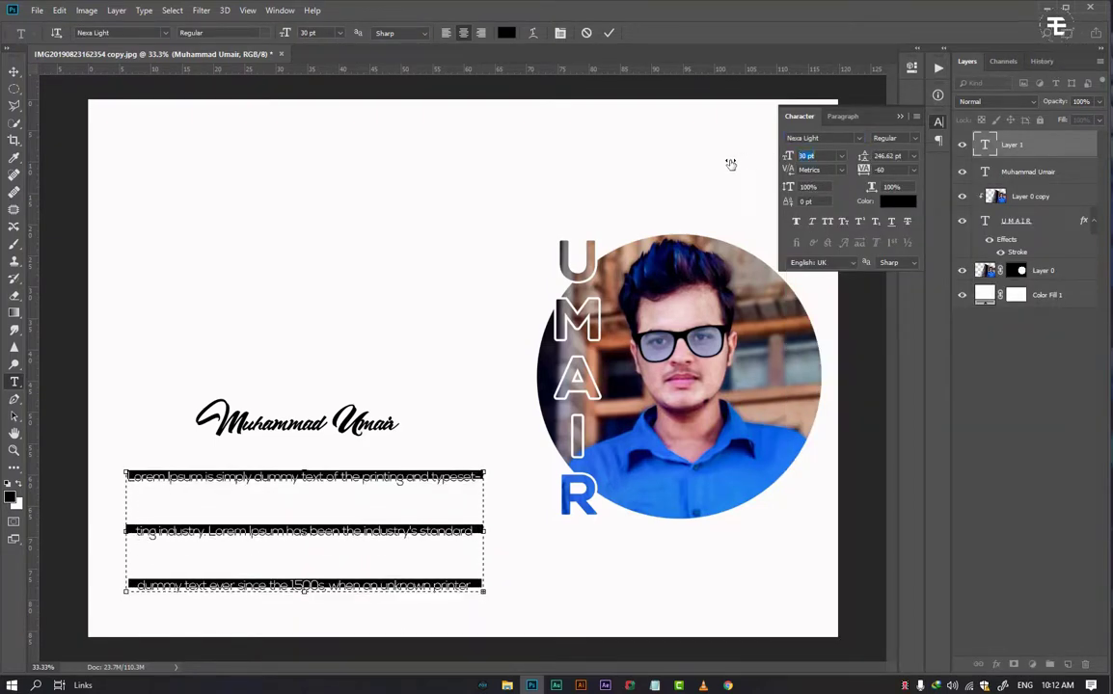
mouse_move(872, 160)
mouse_down()
mouse_move(783, 150)
mouse_move(771, 173)
mouse_move(747, 180)
mouse_move(793, 161)
mouse_up()
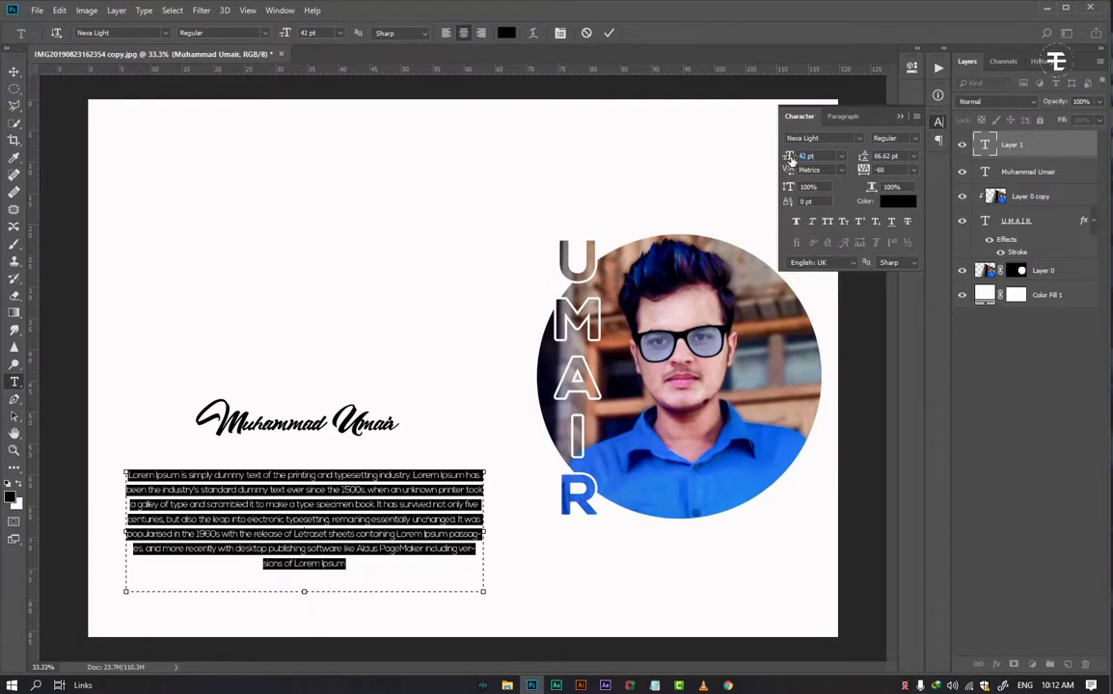
click(609, 33)
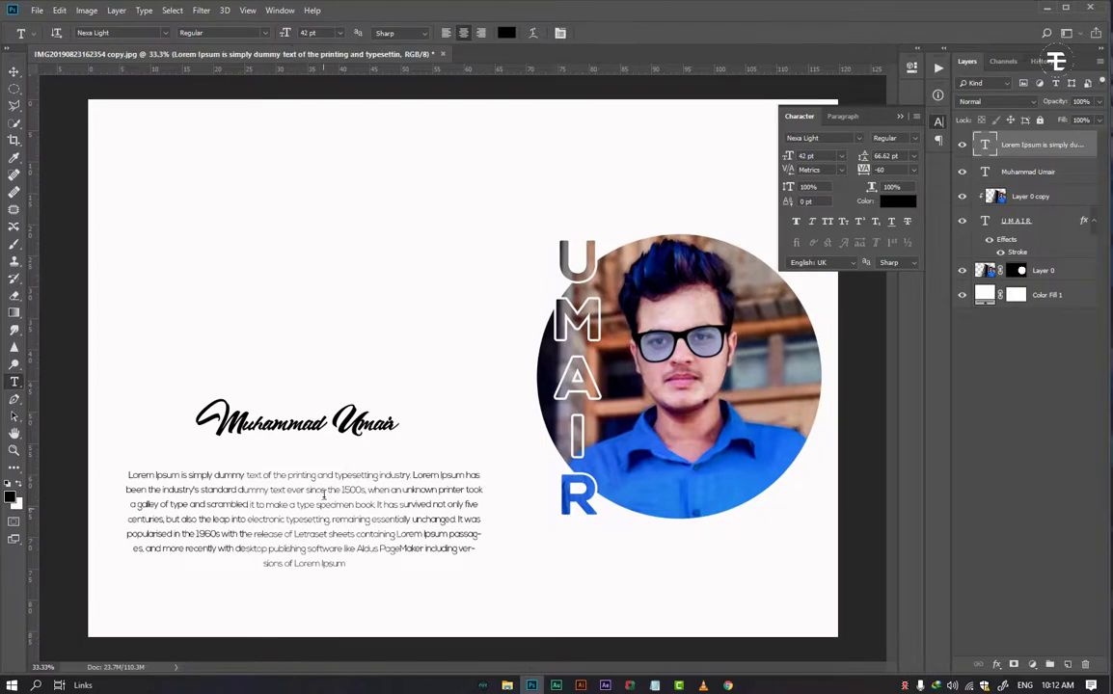
Move the Lorem Ipsum paragraph slightly up, closer to the full name.
drag(328, 487, 334, 471)
key(ctrl+minus)
key(ctrl+minus)
key(ctrl+plus)
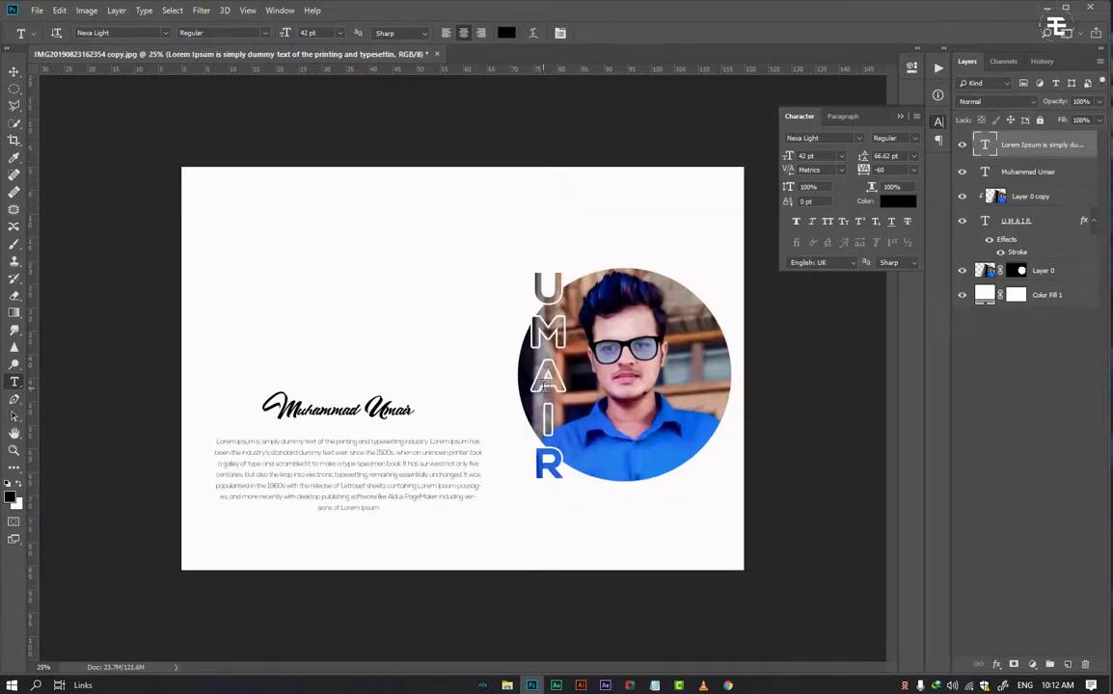
Select the portrait copy, stacked name and circular portrait layers together and move them slightly down, level with the text block.
click(1047, 195)
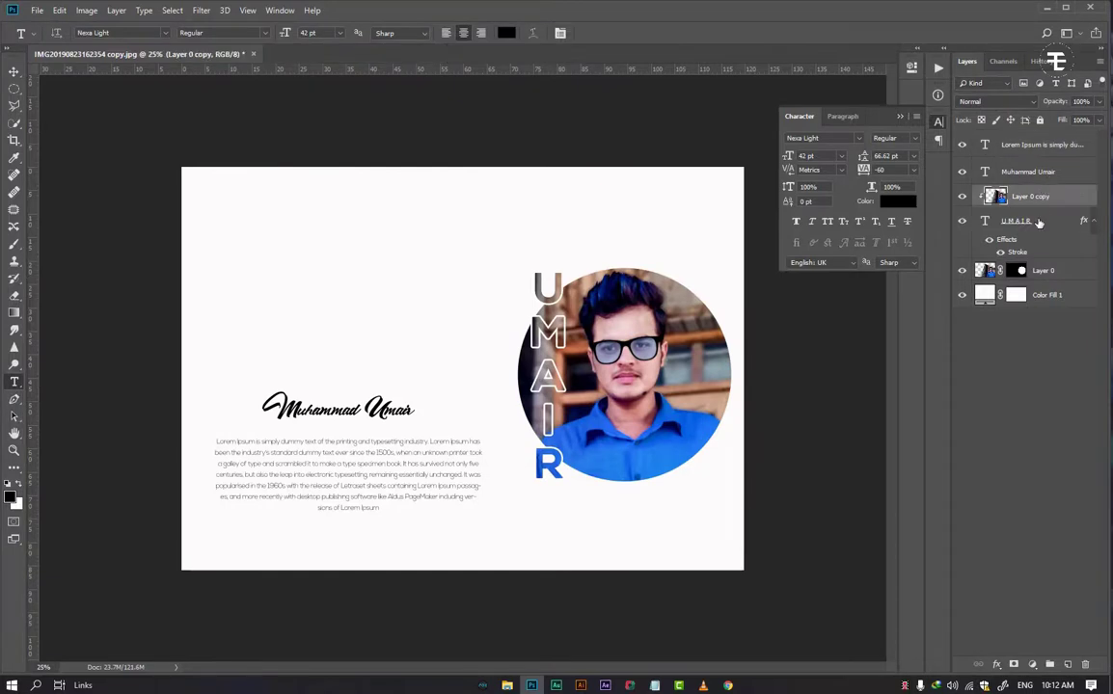
shift+click(1039, 223)
shift+click(1048, 273)
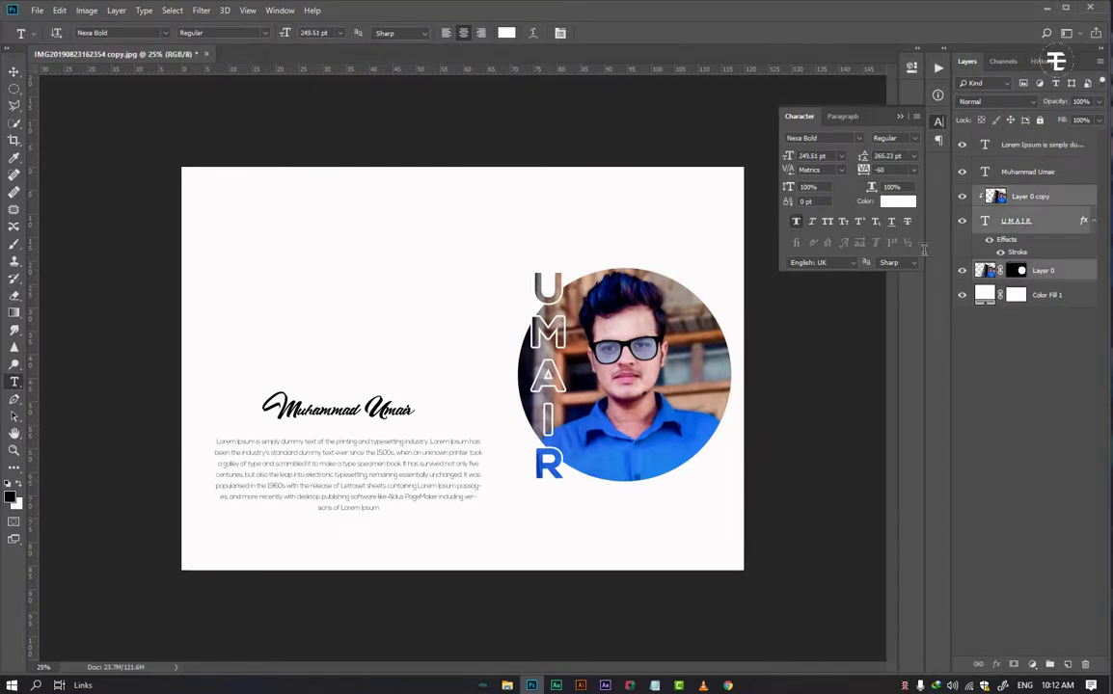
click(14, 72)
drag(605, 374, 600, 390)
Crop the empty space above and below the artwork to make a wider banner, keeping the full canvas width.
click(14, 140)
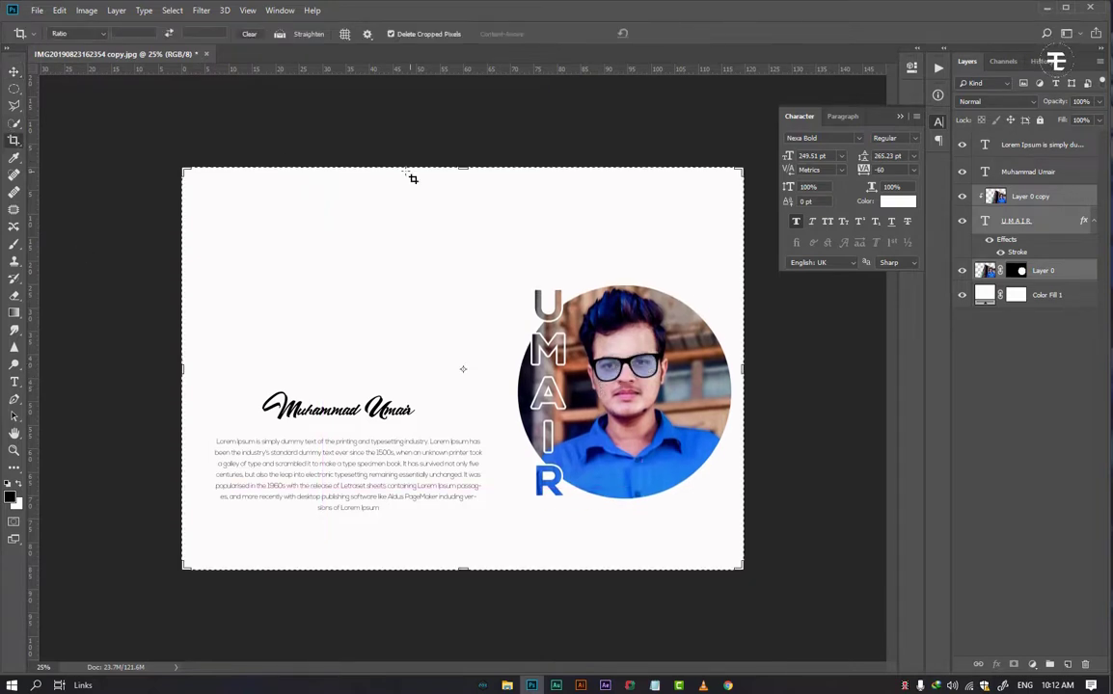
drag(461, 168, 463, 238)
drag(464, 534, 465, 517)
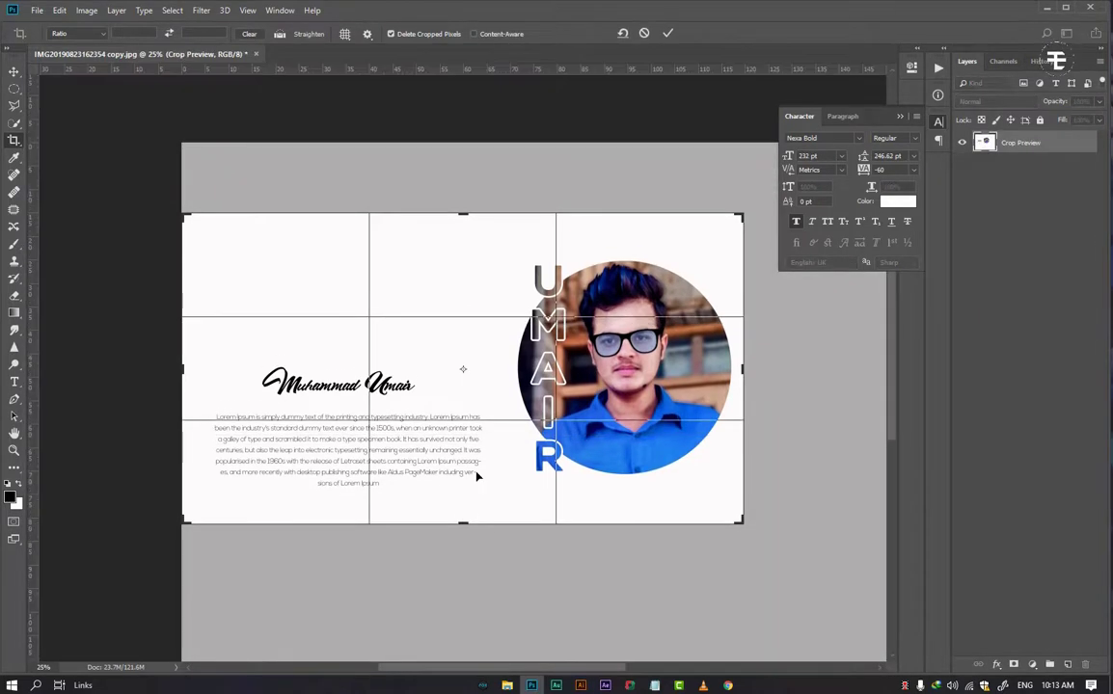
key(Return)
key(ctrl+minus)
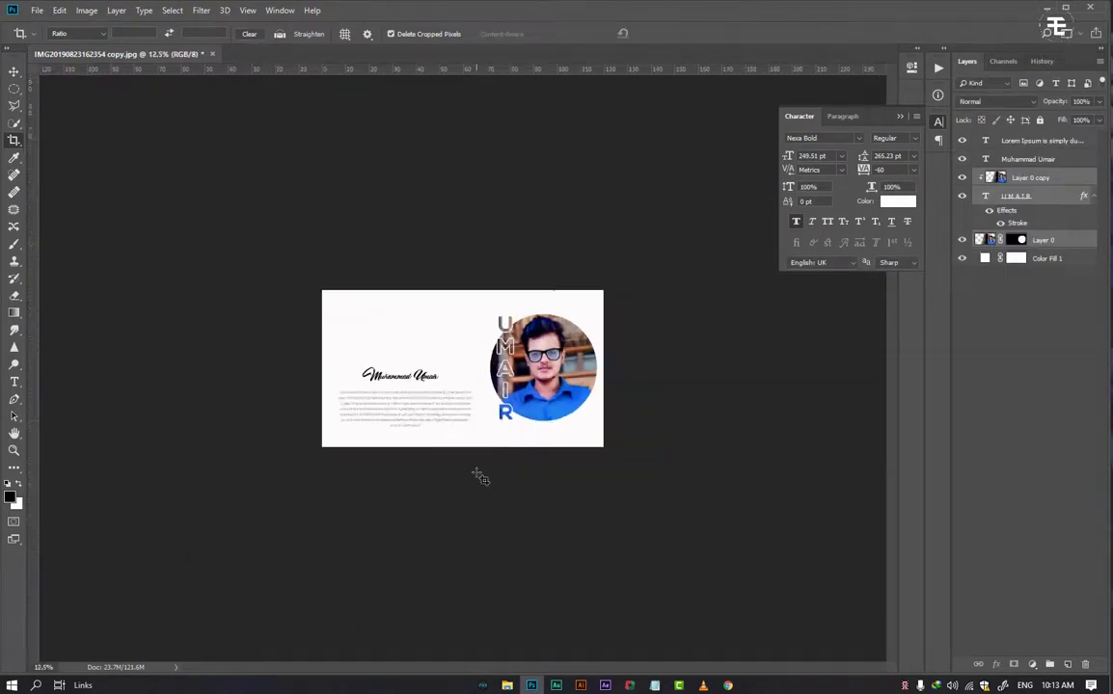
key(ctrl+plus)
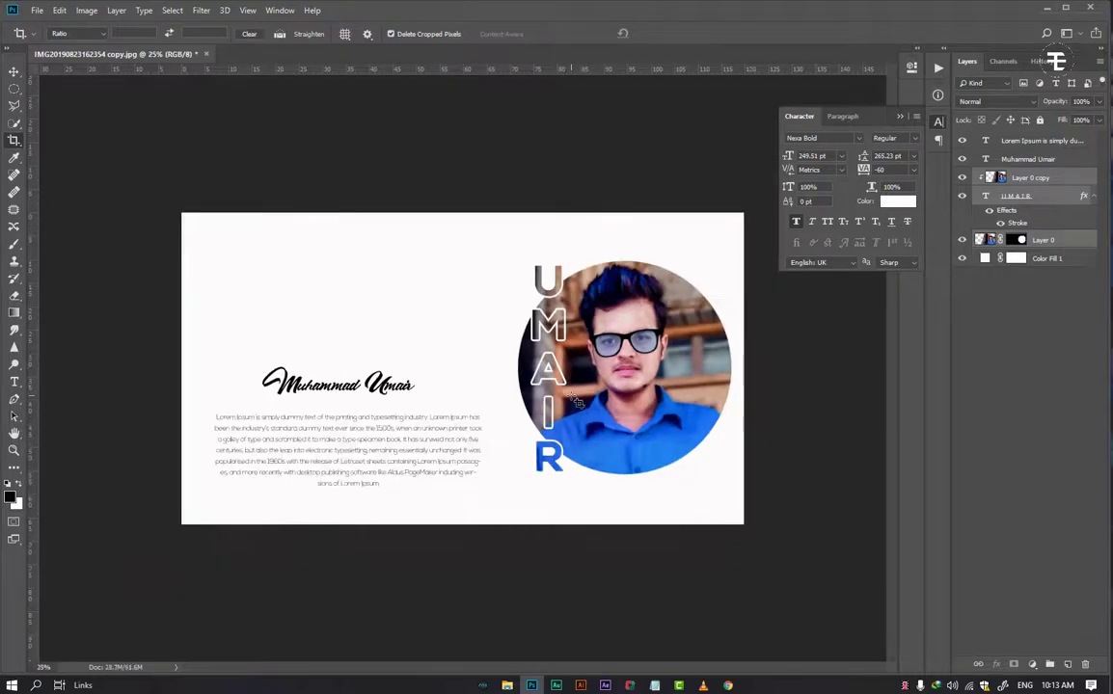